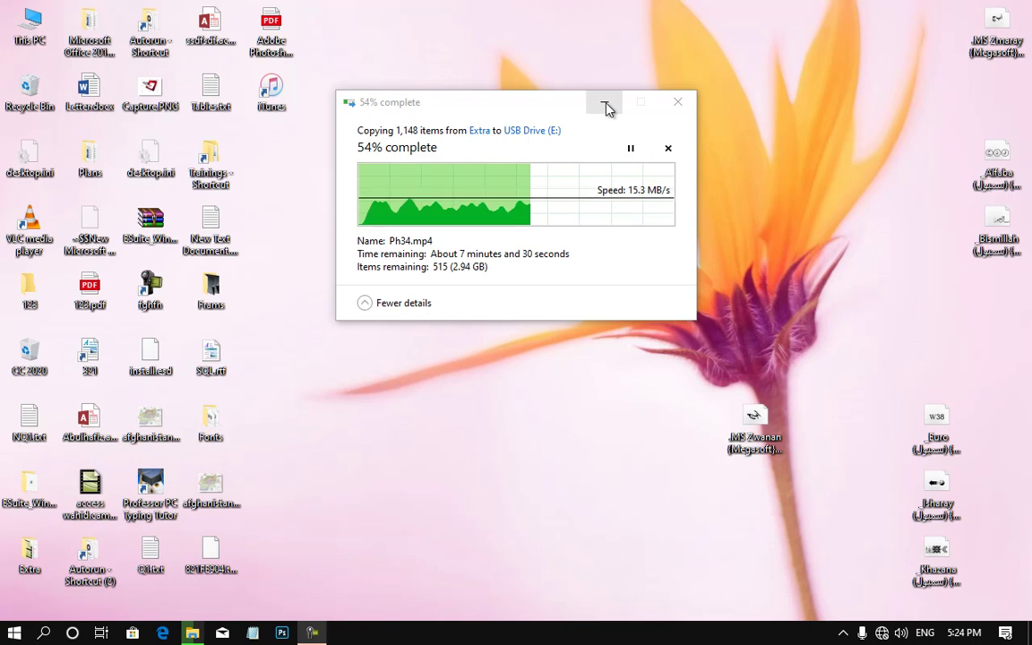
# Step: Launch Access from the Start menu and open the recent Database.accdb
pyautogui.click(14, 633)
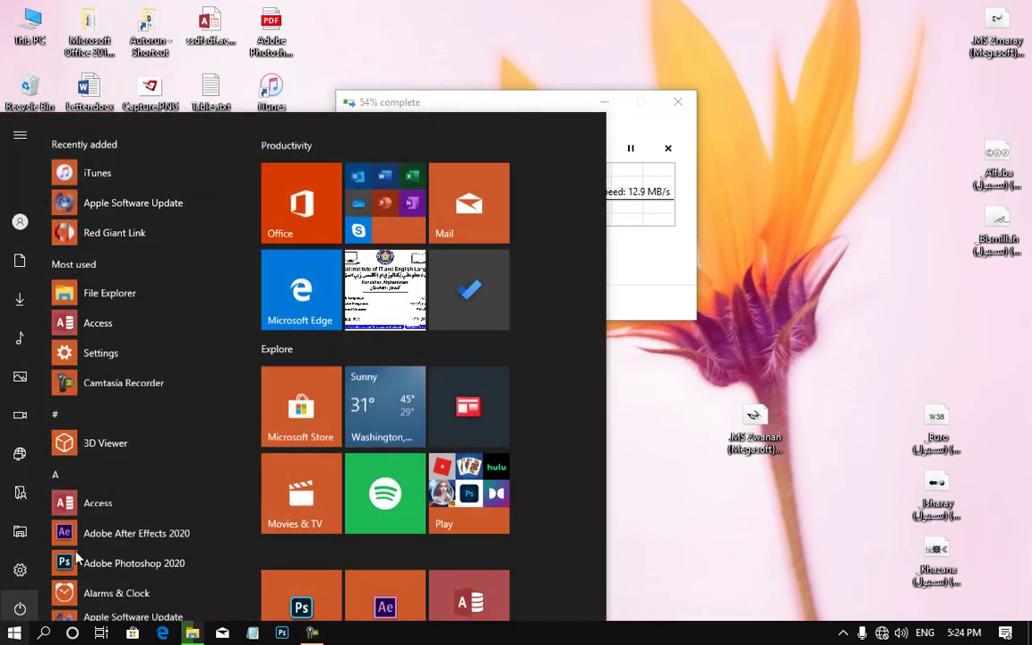
pyautogui.click(101, 475)
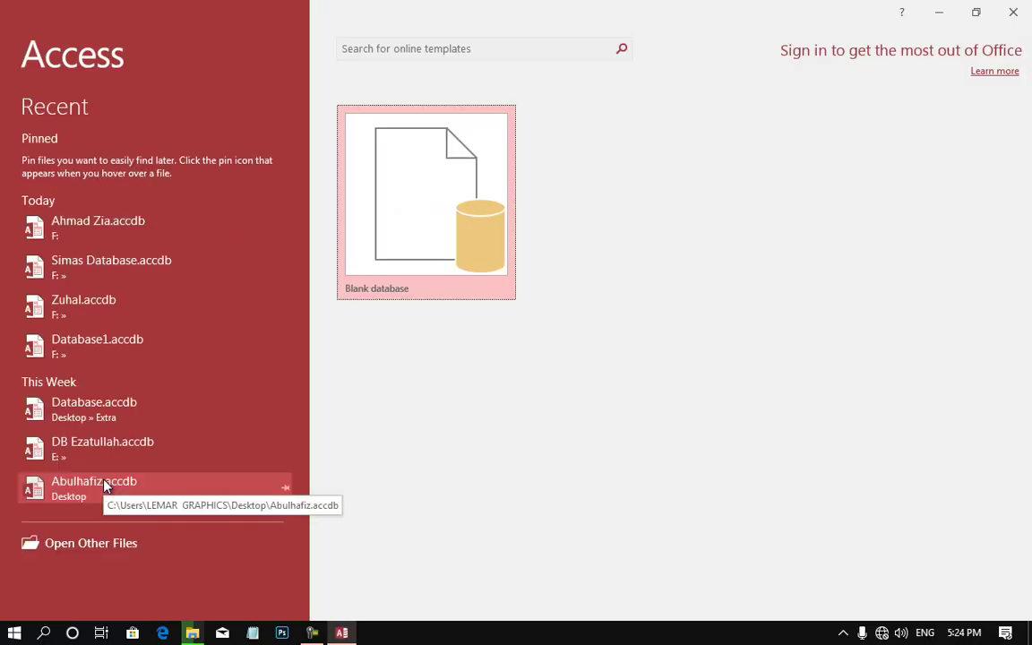
pyautogui.click(158, 402)
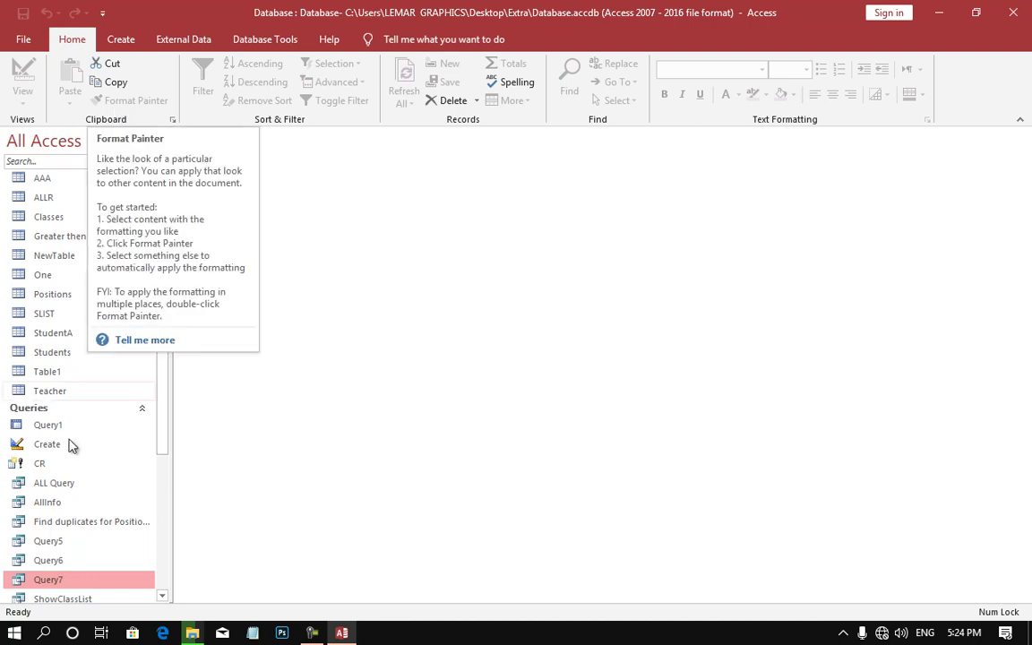
# Step: View Form4 in Design View and check its NAme box, close it, then bring up Form3's options
pyautogui.scroll(-3, 76, 541)
pyautogui.scroll(-1, 73, 548)
pyautogui.rightClick(46, 592)
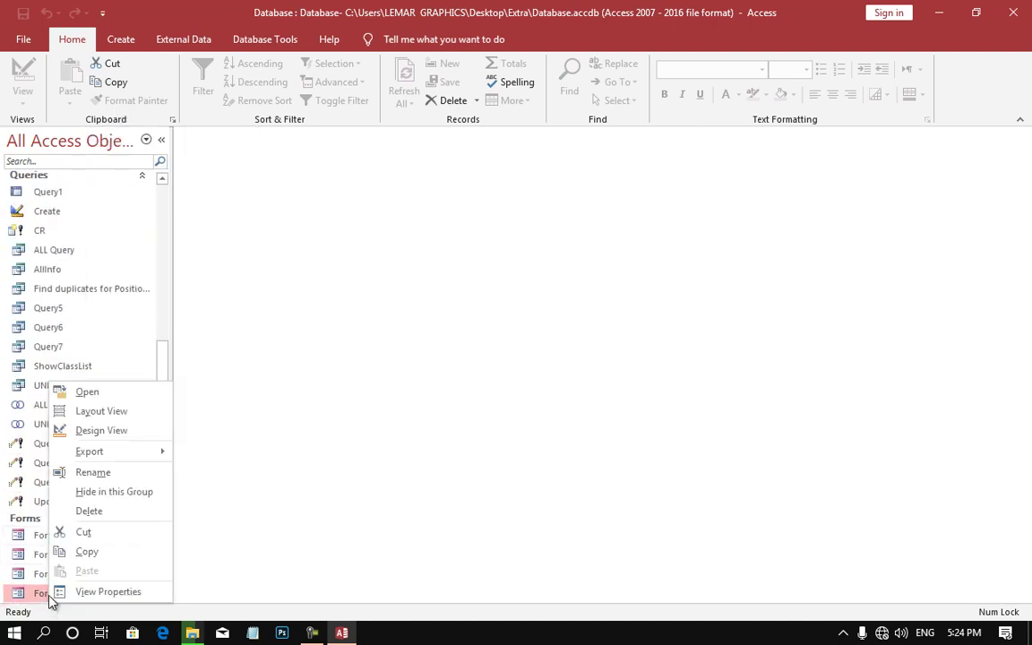
pyautogui.click(97, 429)
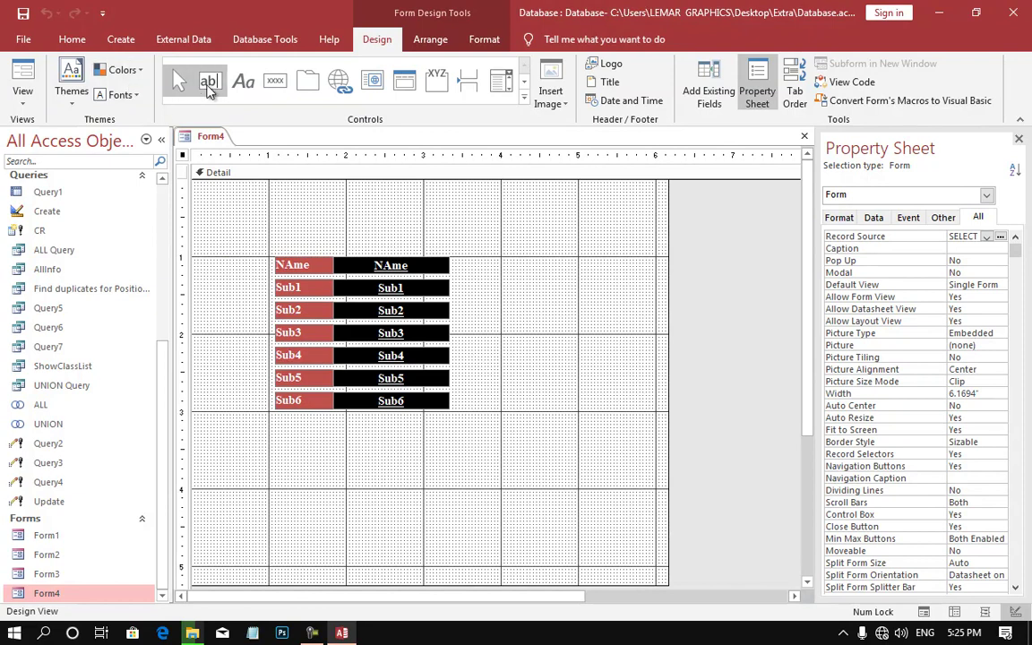
pyautogui.click(368, 265)
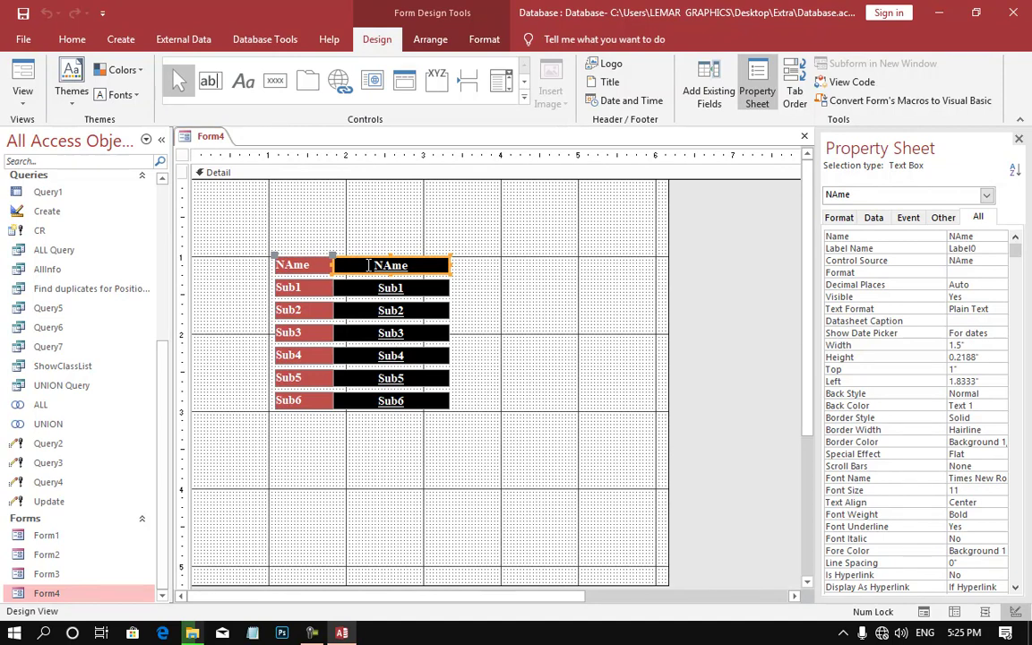
pyautogui.click(804, 137)
pyautogui.rightClick(68, 574)
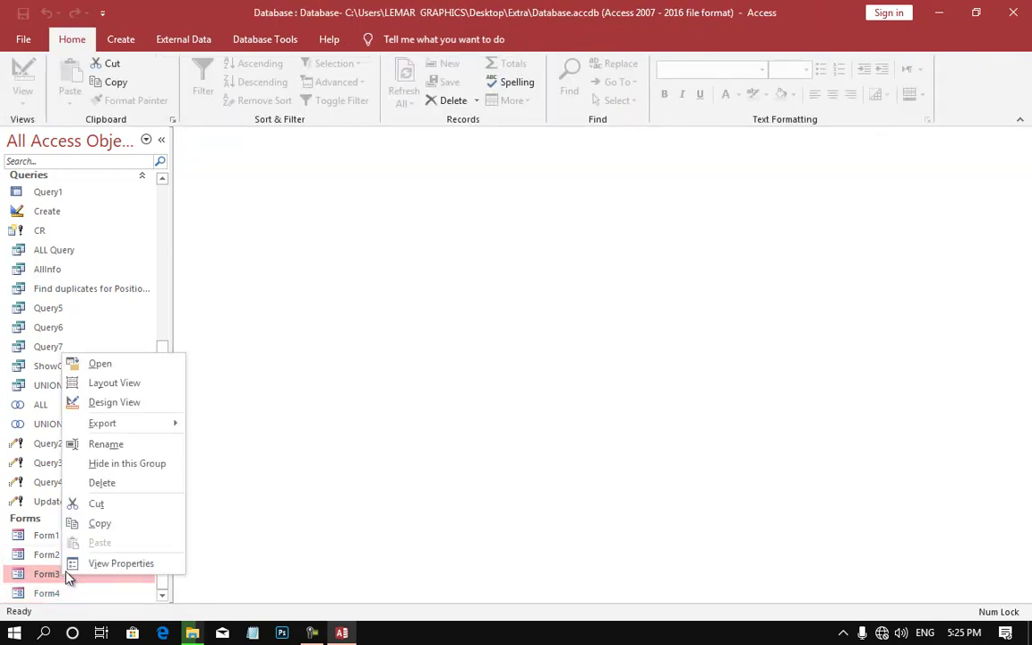
# Step: Open Form3 in Design View, check the Total, Detail and title properties, and pick the Button tool
pyautogui.click(140, 409)
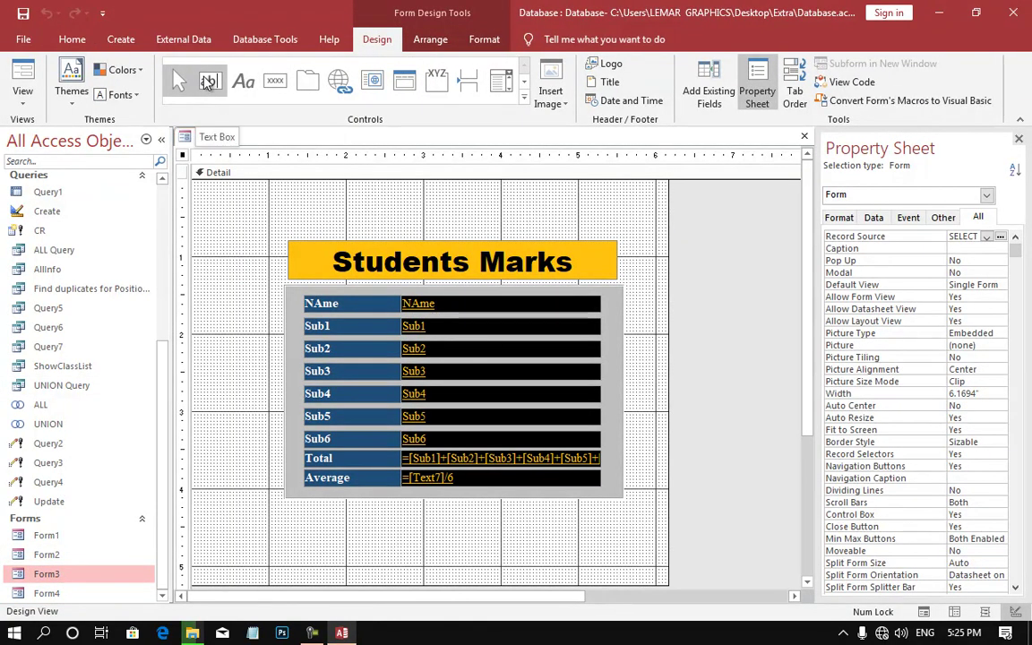
pyautogui.click(473, 460)
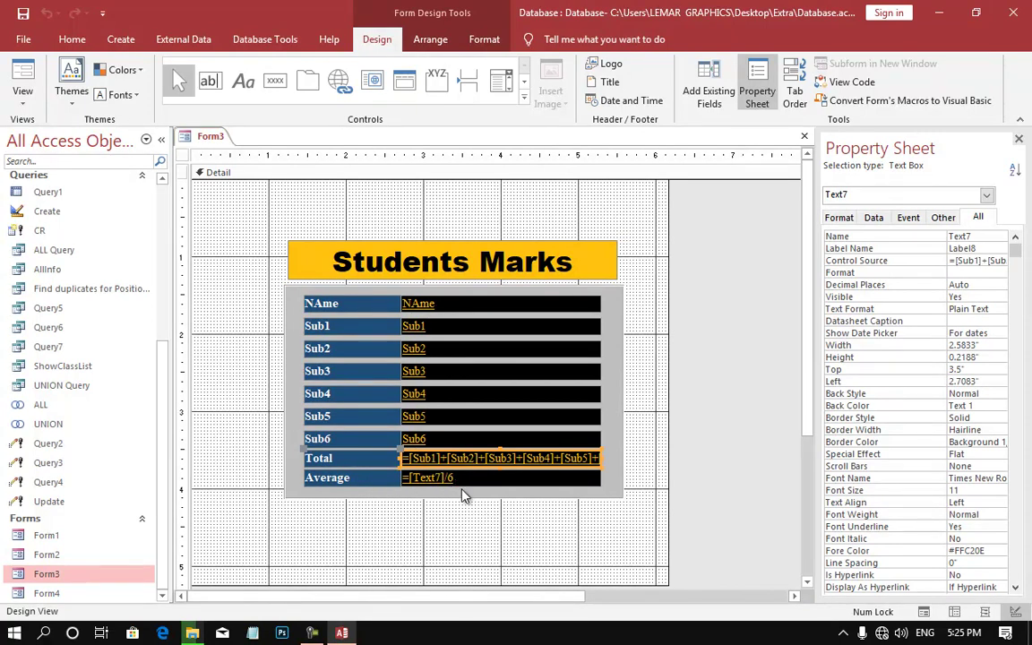
pyautogui.click(296, 172)
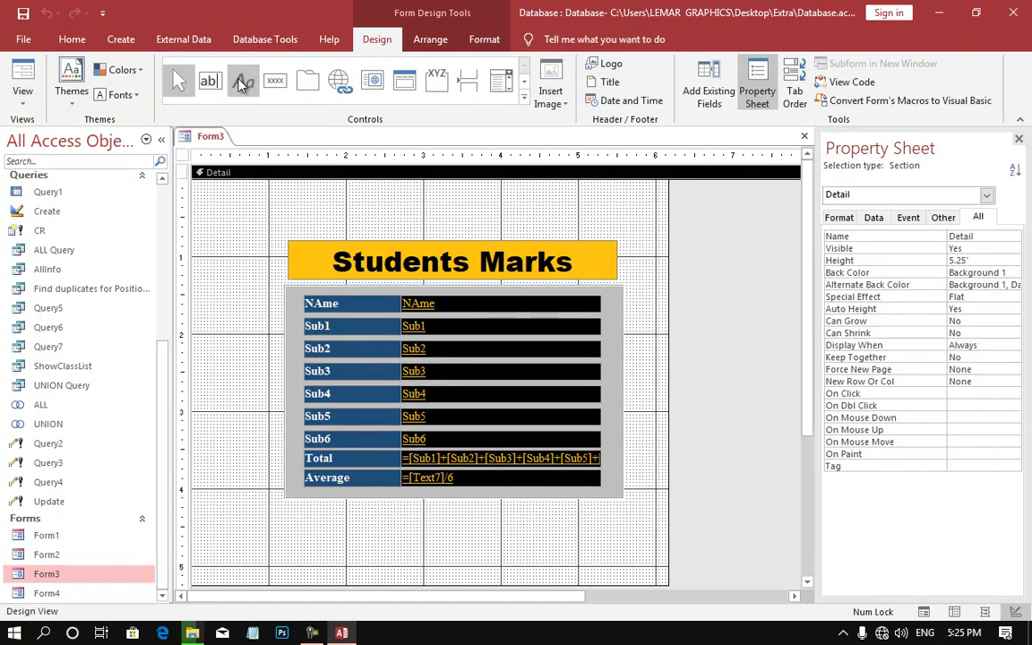
pyautogui.click(432, 244)
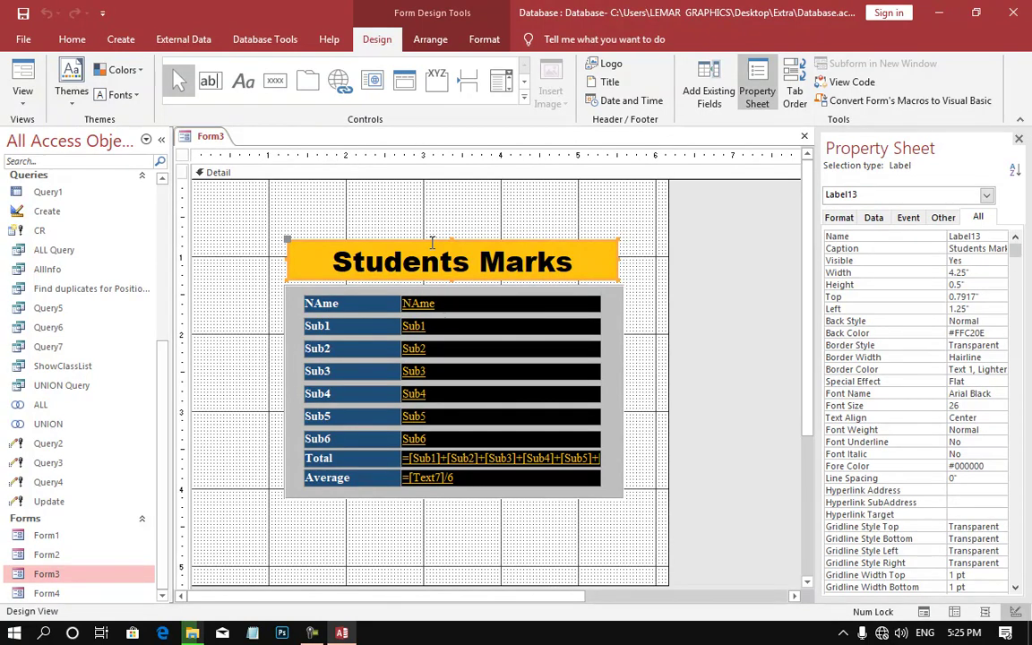
pyautogui.click(275, 85)
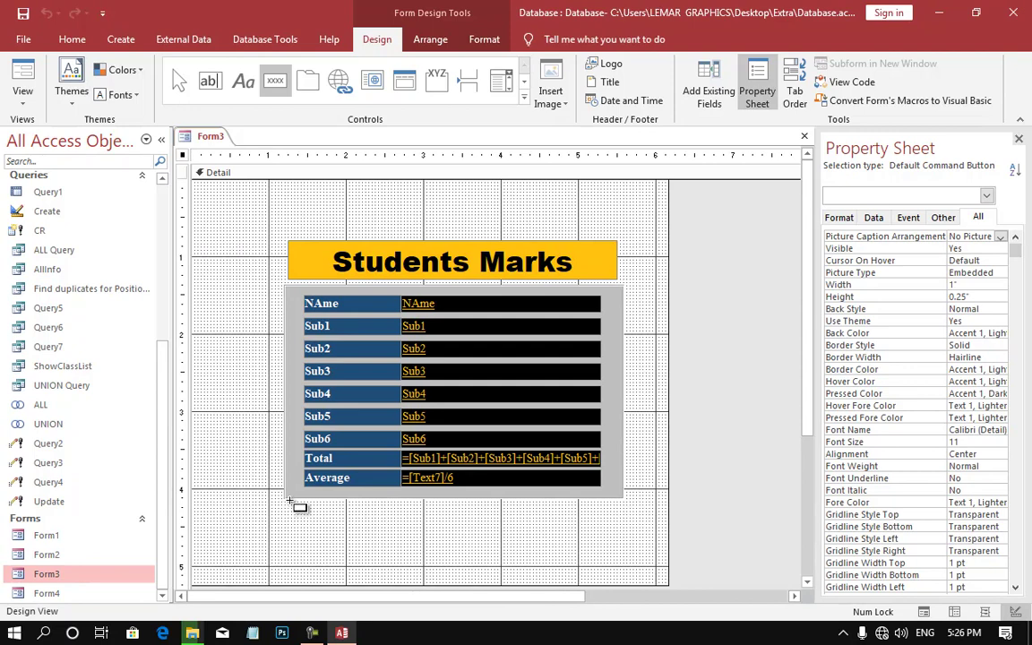
# Step: Draw a command button below the Average row, launching the Command Button Wizard
pyautogui.moveTo(286, 506); pyautogui.dragTo(340, 528)
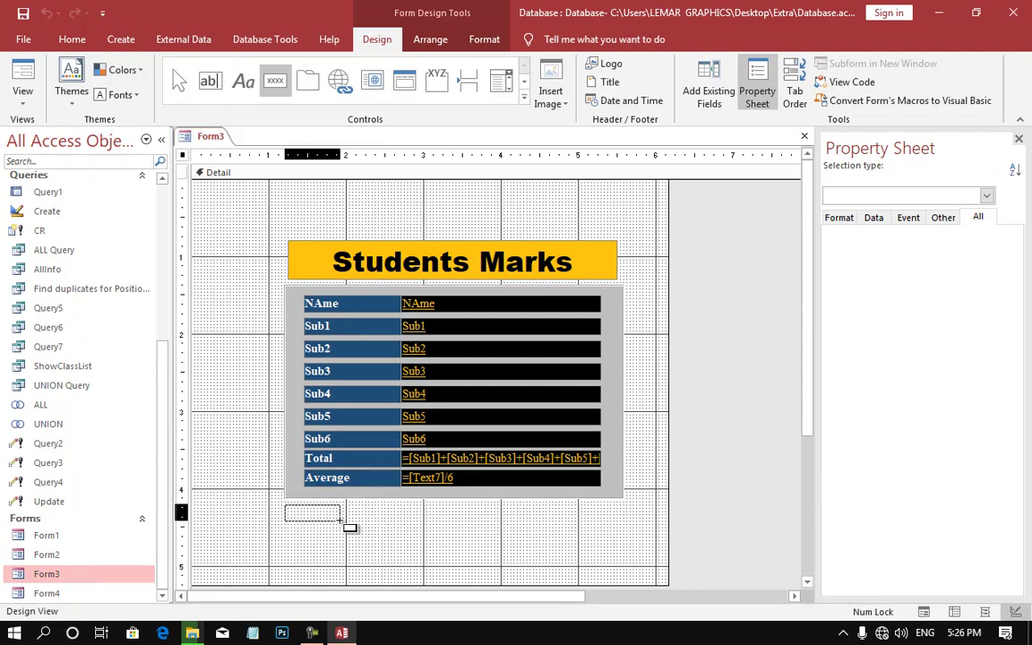
pyautogui.moveTo(342, 527)
pyautogui.mouseDown()
pyautogui.moveTo(502, 577)
pyautogui.moveTo(345, 530)
pyautogui.moveTo(343, 519)
pyautogui.mouseUp()
pyautogui.moveTo(343, 518); pyautogui.dragTo(343, 519)
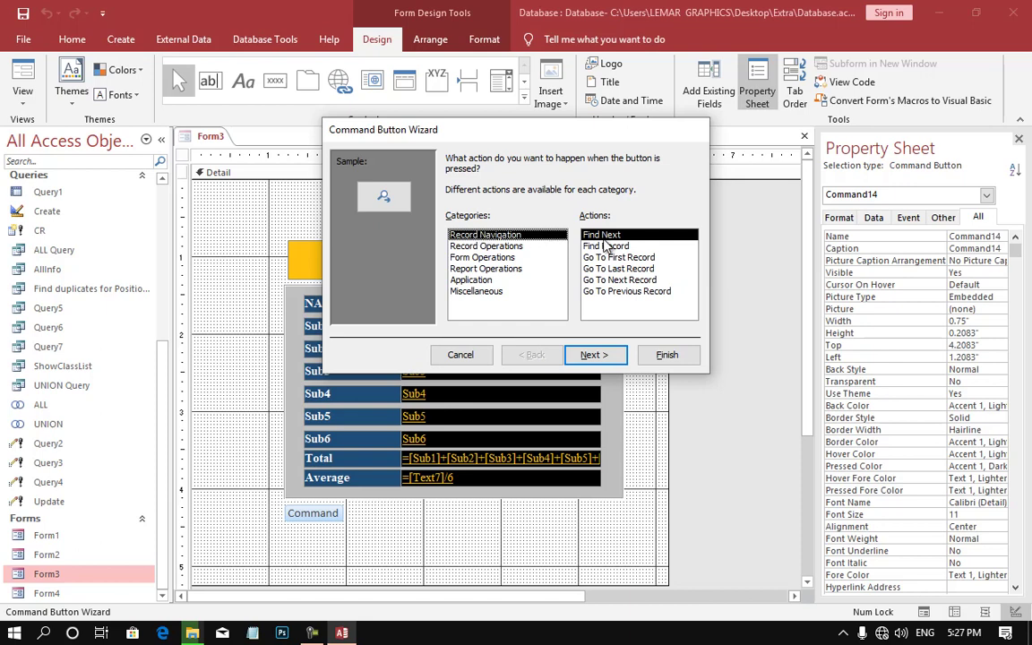
# Step: Browse the wizard's action categories, then choose Record Navigation > Find Record and continue
pyautogui.click(527, 246)
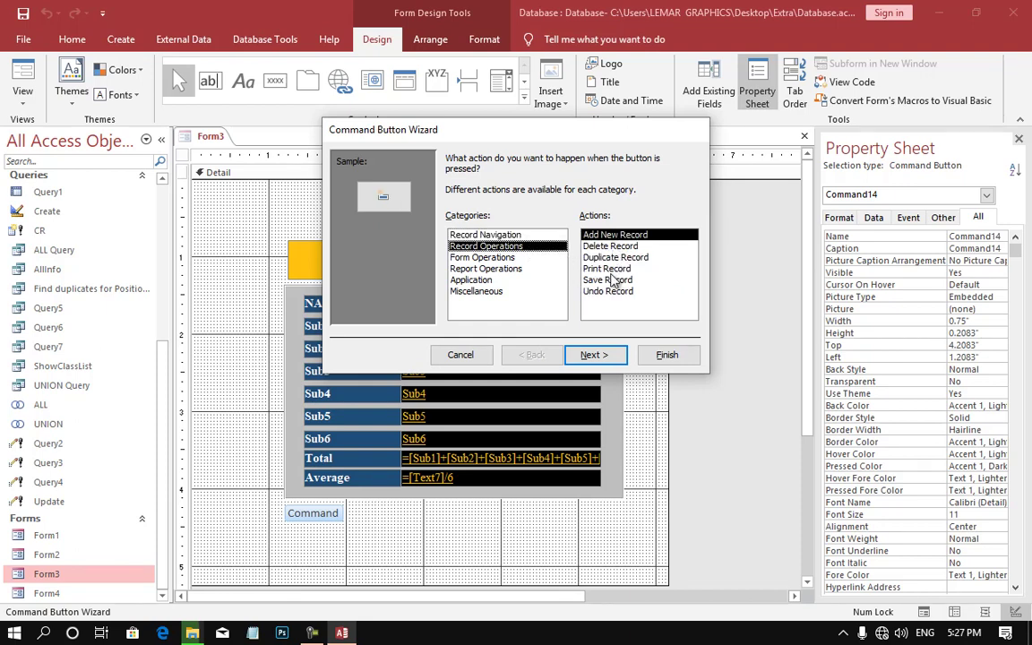
pyautogui.click(479, 257)
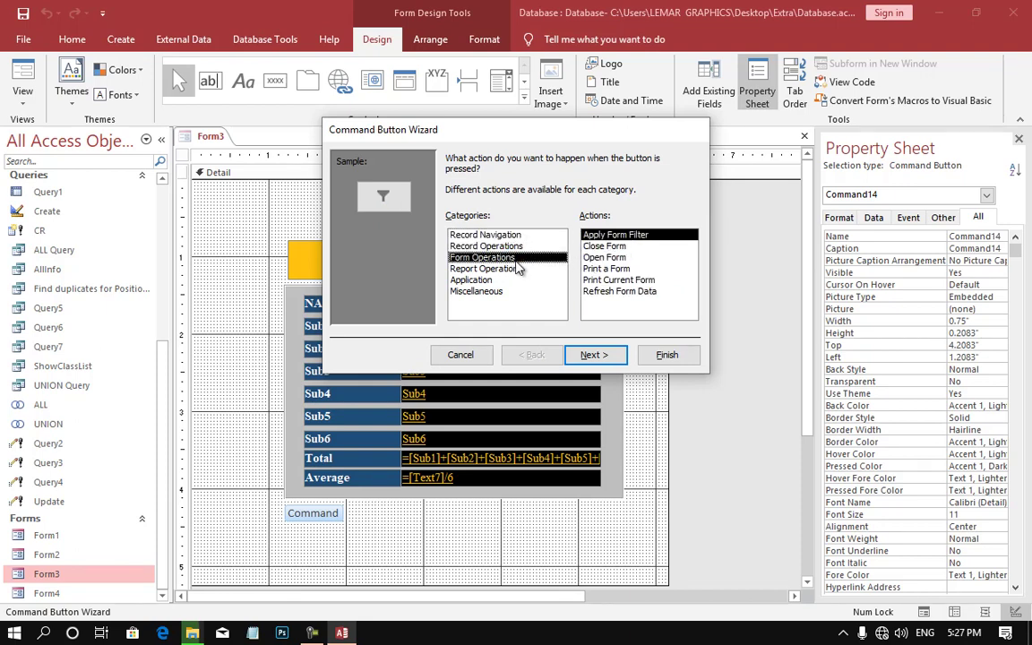
pyautogui.click(523, 271)
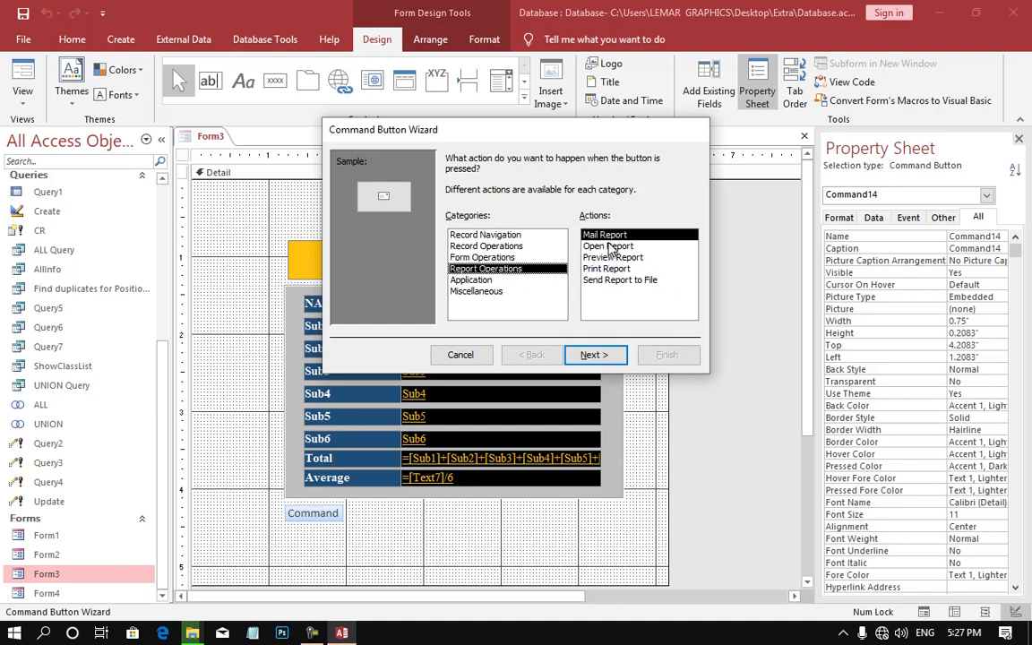
pyautogui.click(515, 280)
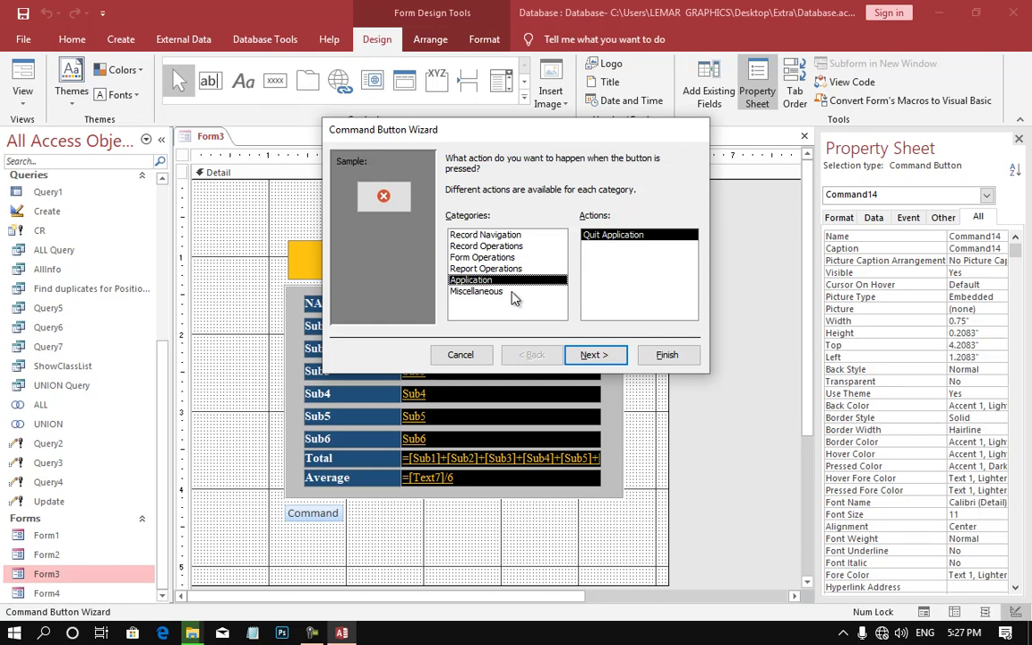
pyautogui.click(501, 292)
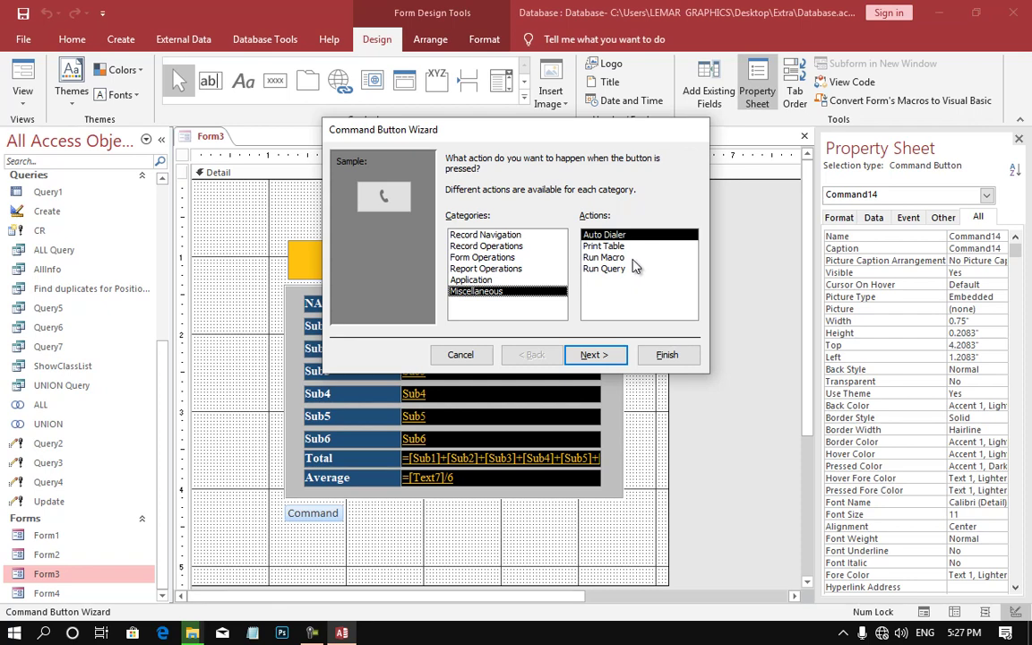
pyautogui.click(526, 279)
pyautogui.click(525, 269)
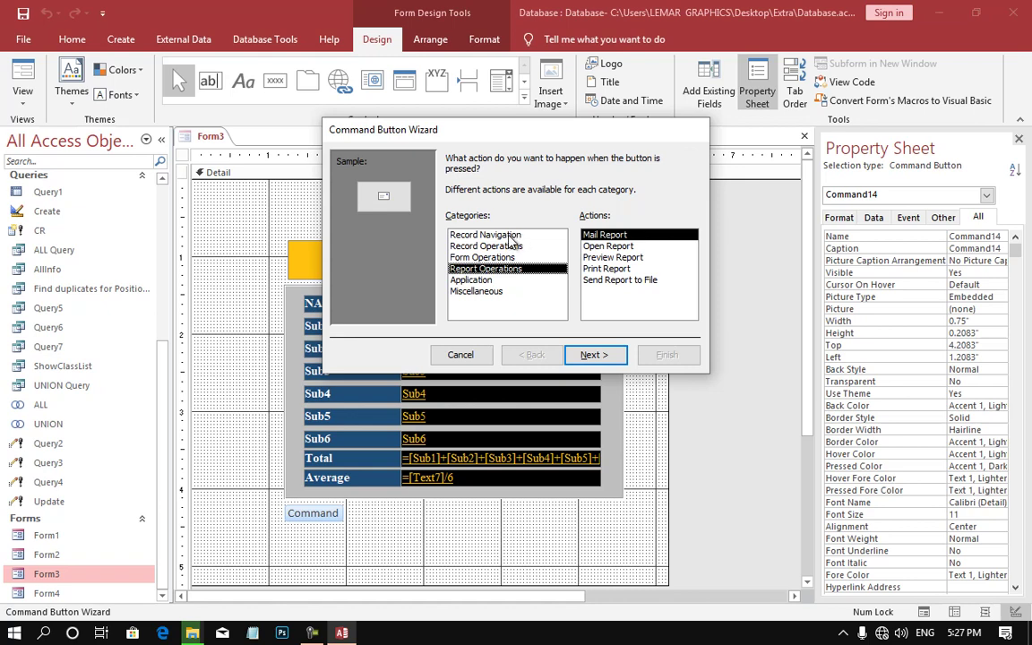
pyautogui.click(508, 235)
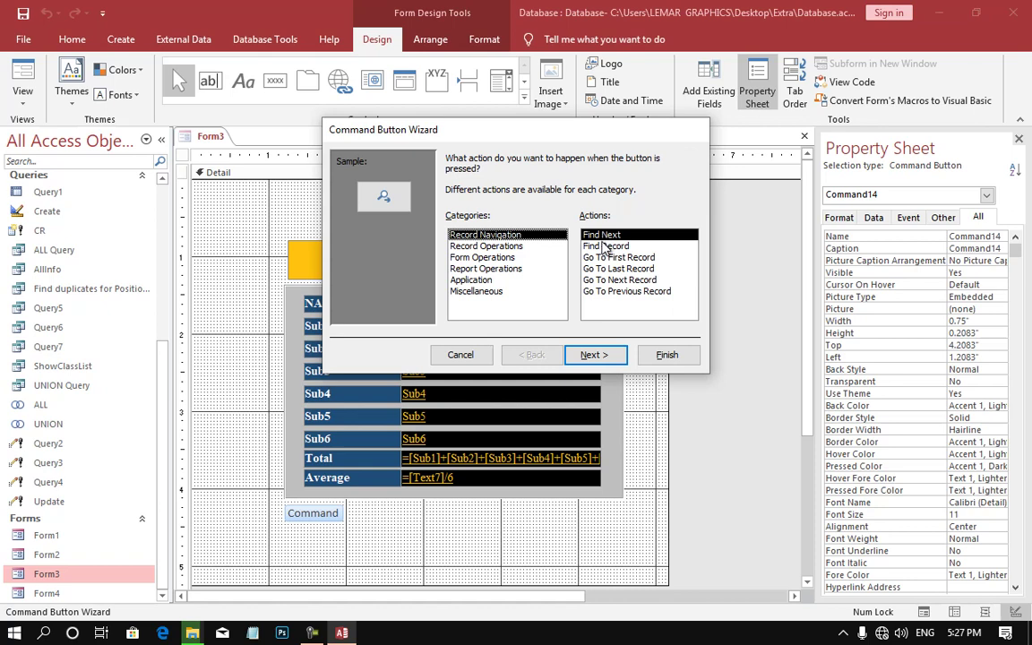
pyautogui.click(606, 246)
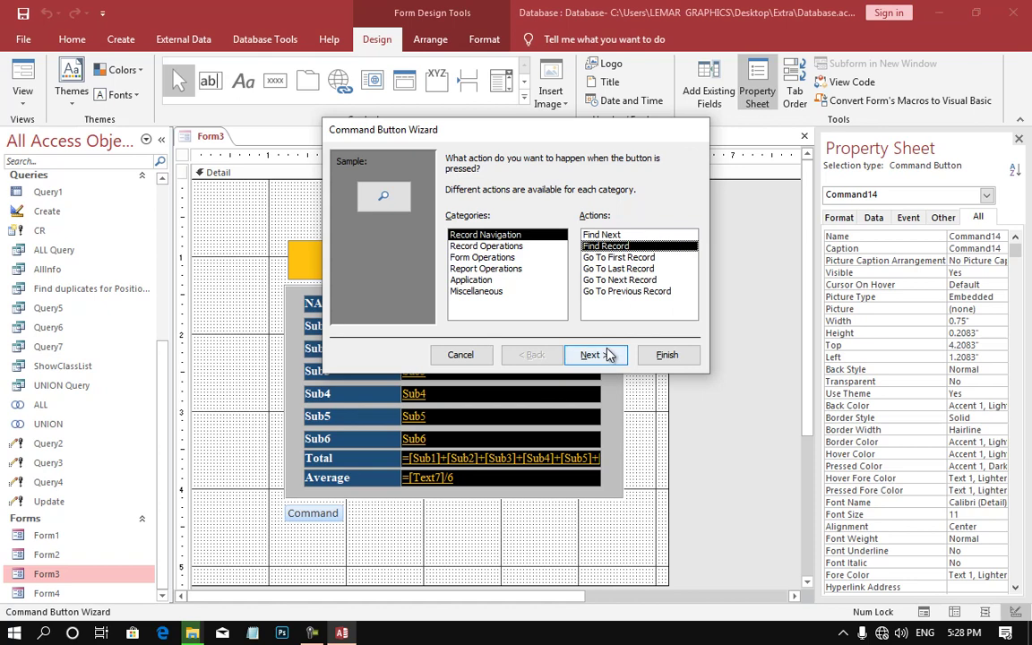
pyautogui.click(609, 356)
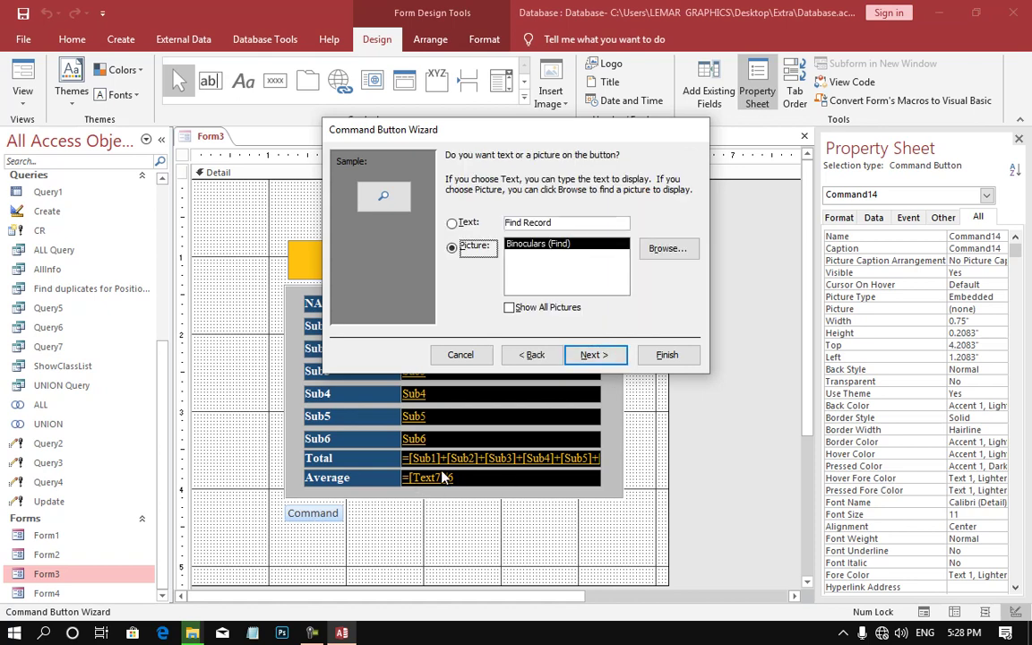
# Step: Try a custom text caption, erasing typos and switching the keyboard language back to English
pyautogui.click(454, 223)
pyautogui.click(460, 253)
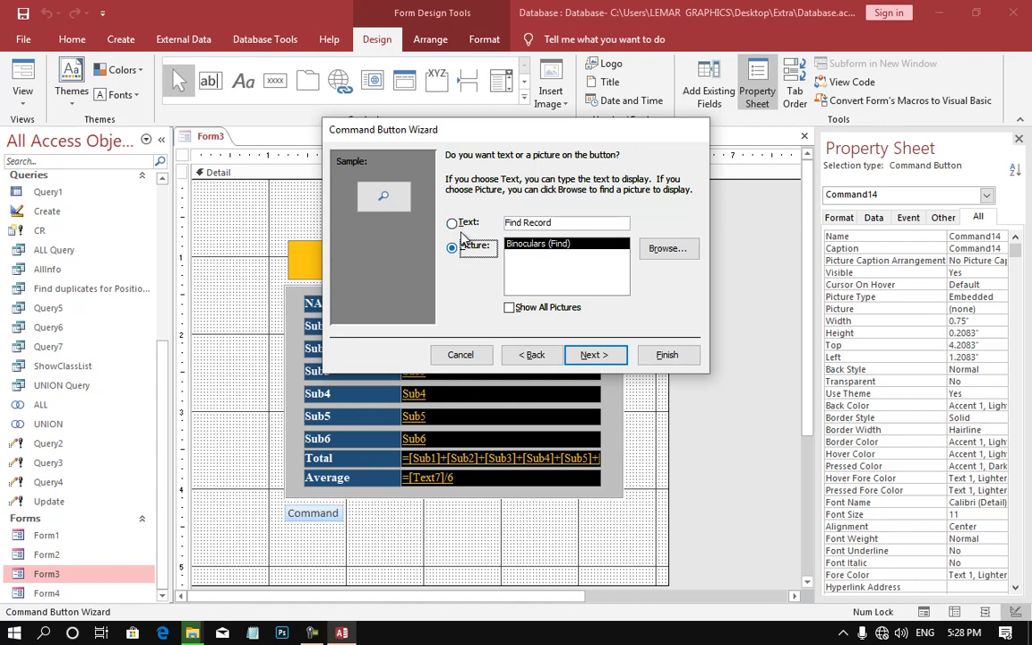
pyautogui.click(452, 223)
pyautogui.moveTo(552, 222); pyautogui.dragTo(491, 224)
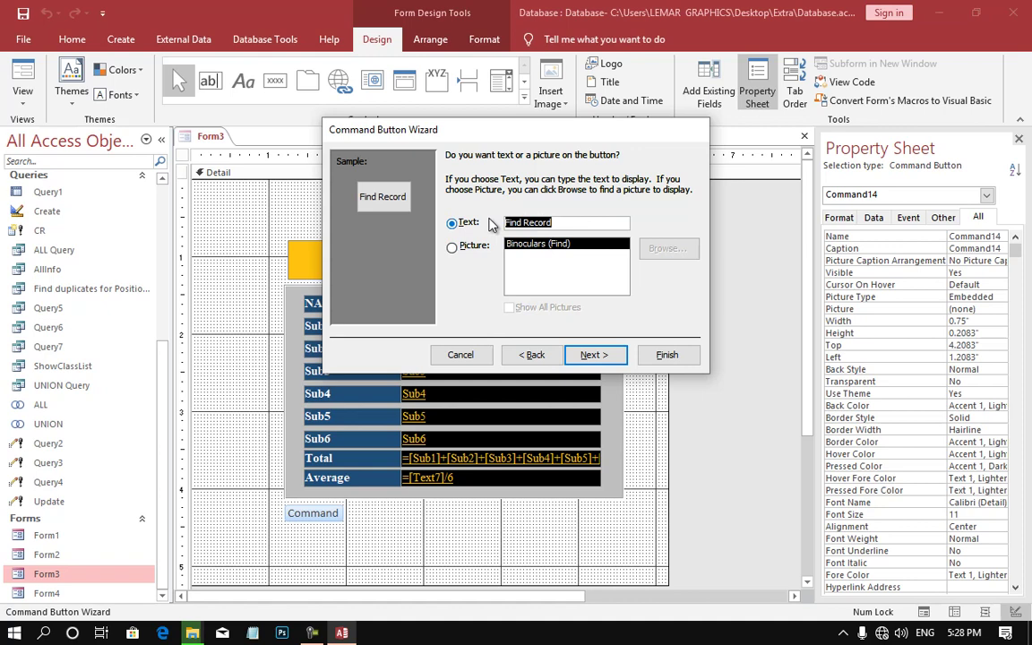
pyautogui.press('BackSpace')
pyautogui.write('Fdnh')
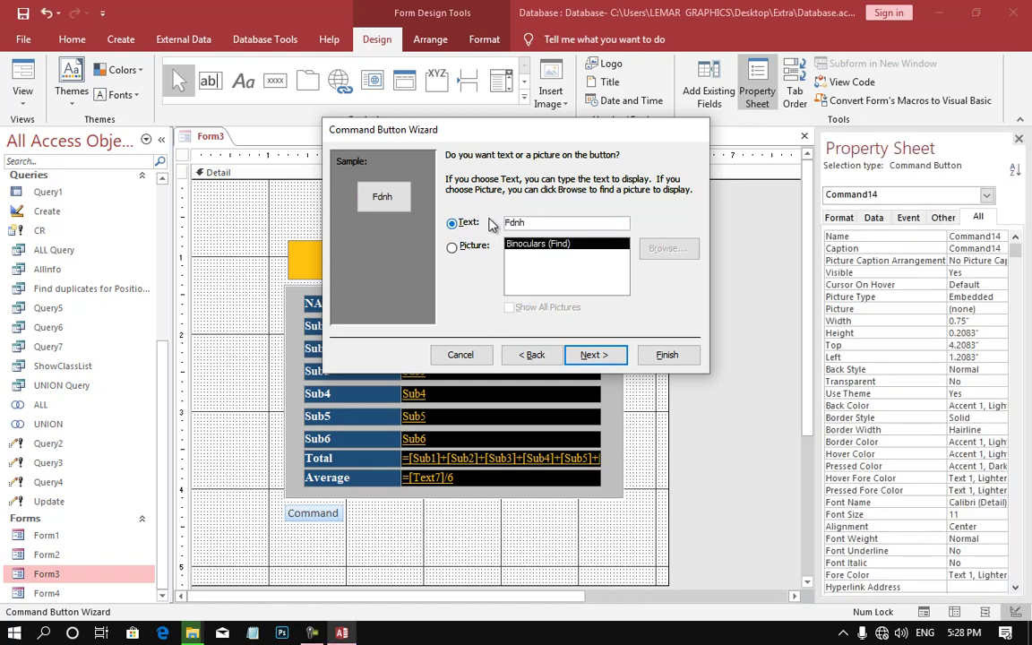
pyautogui.write(';,g')
pyautogui.press('BackSpace')
pyautogui.press('BackSpace')
pyautogui.press('BackSpace')
pyautogui.press('BackSpace')
pyautogui.press('BackSpace')
pyautogui.press('BackSpace')
pyautogui.write('f')
pyautogui.press('BackSpace')
pyautogui.write('[')
pyautogui.press('BackSpace')
pyautogui.write('[')
pyautogui.press('BackSpace')
pyautogui.write('ب')
pyautogui.write('یناک')
pyautogui.press('BackSpace')
pyautogui.write('ظ')
pyautogui.press('BackSpace')
pyautogui.press('BackSpace')
pyautogui.press('BackSpace')
pyautogui.press('BackSpace')
pyautogui.hotkey('alt', 'shift')
pyautogui.write('fin')
pyautogui.write('d')
pyautogui.press('BackSpace')
pyautogui.press('BackSpace')
pyautogui.press('BackSpace')
pyautogui.press('BackSpace')
# Step: Browse all button pictures, trying Apply Filter and Address Book
pyautogui.click(451, 247)
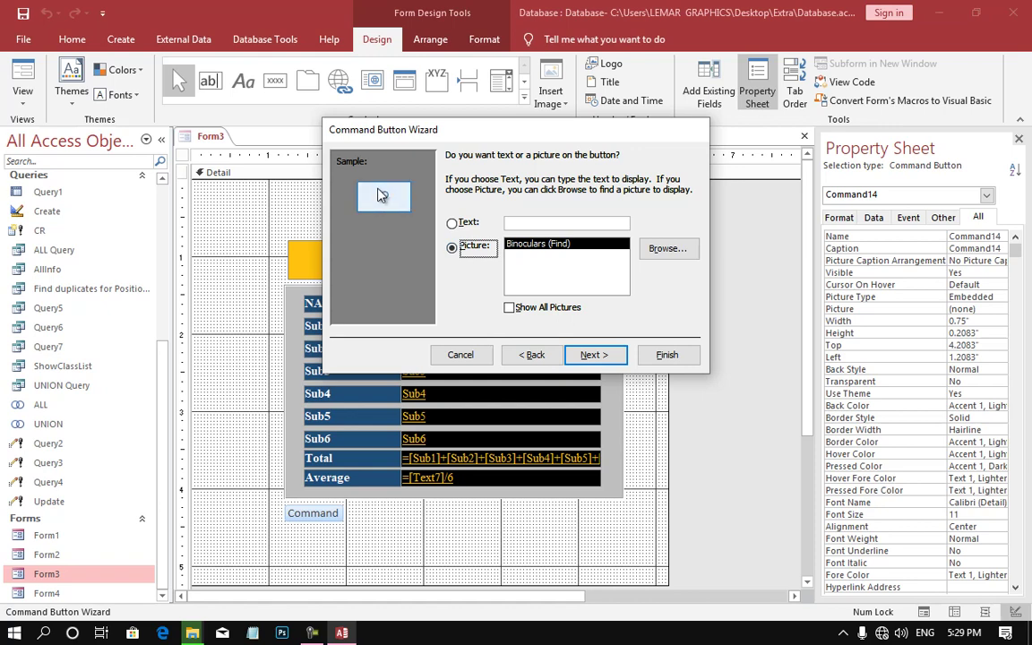
pyautogui.click(508, 307)
pyautogui.click(521, 266)
pyautogui.scroll(2, 521, 266)
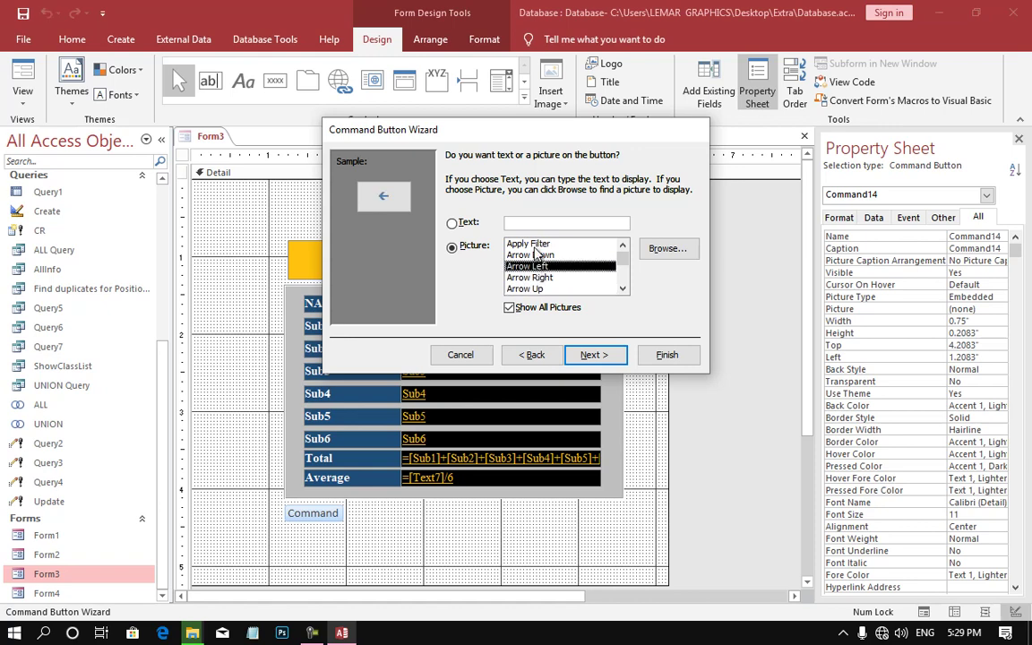
pyautogui.click(536, 255)
pyautogui.scroll(1, 576, 278)
pyautogui.click(533, 244)
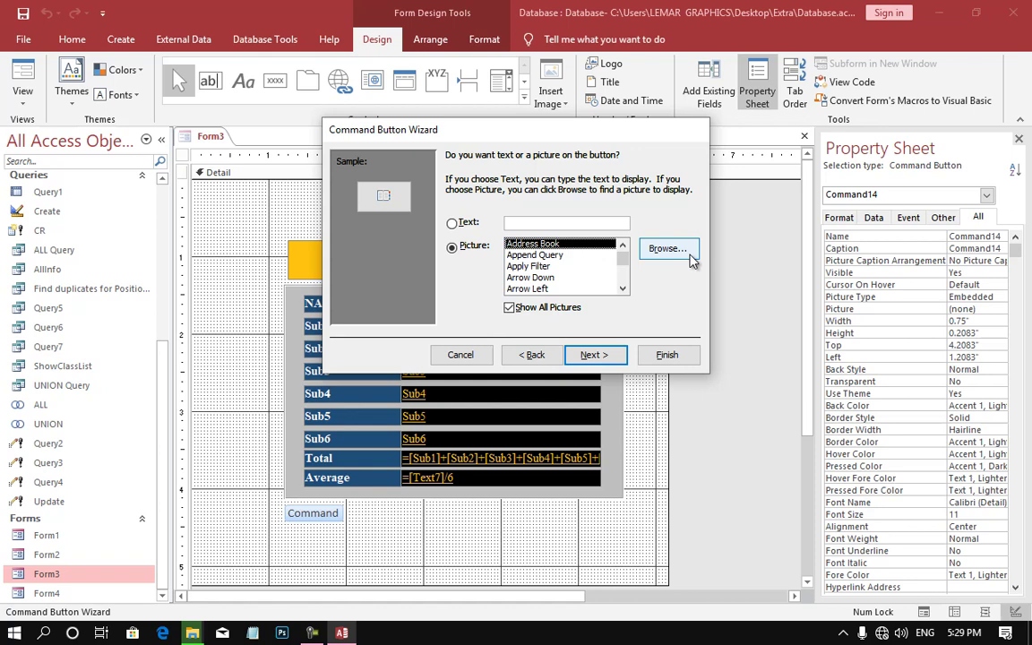
# Step: Caption the button 'Find R', keep the default name, and finish the wizard
pyautogui.click(451, 223)
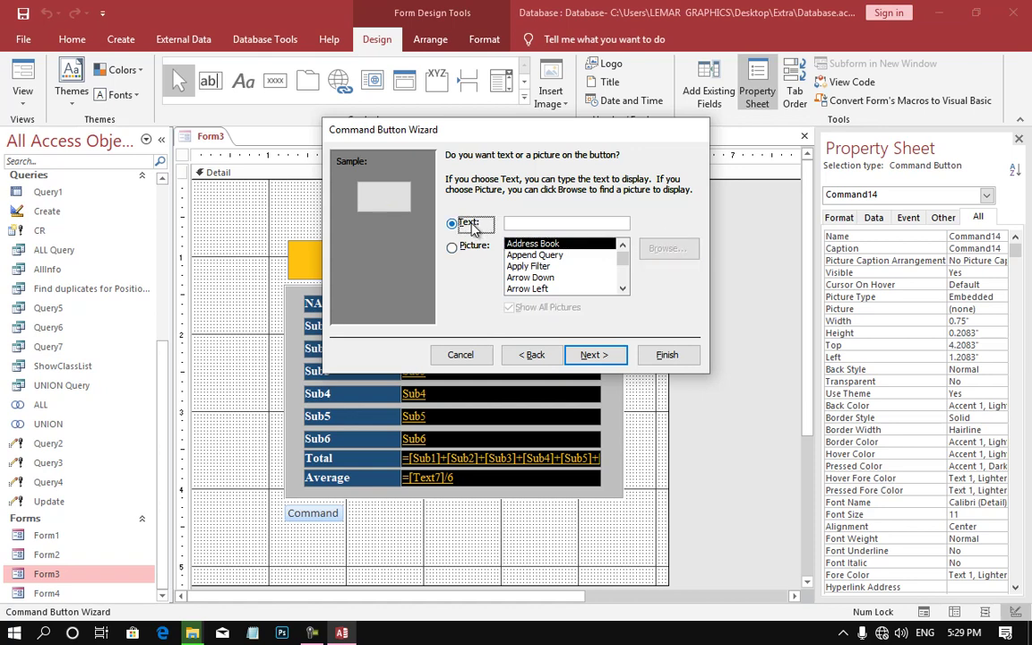
pyautogui.click(535, 225)
pyautogui.write('Find R')
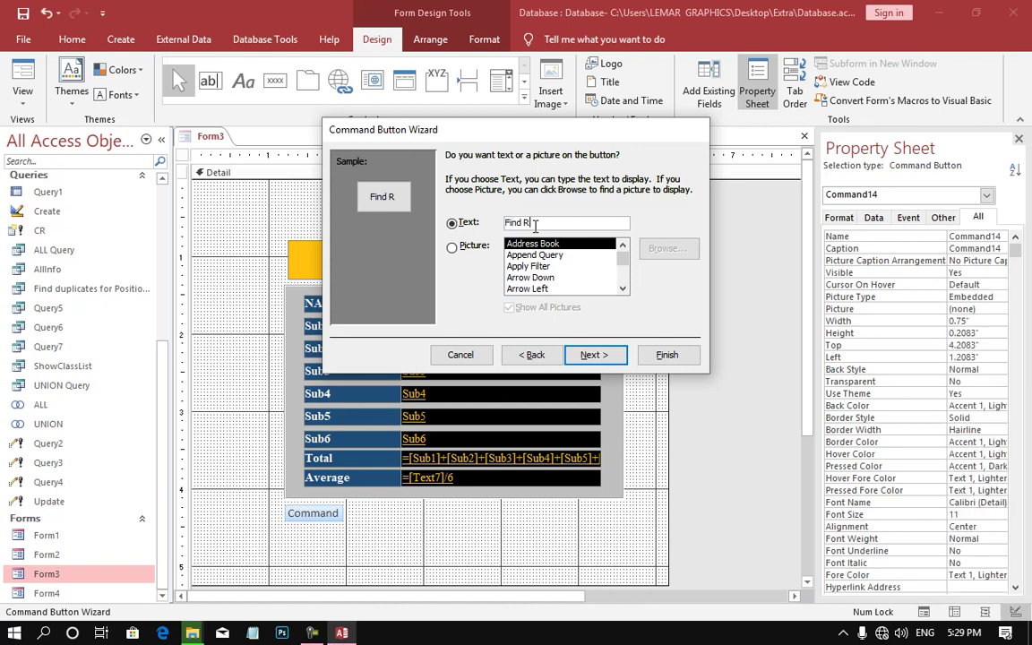
pyautogui.click(573, 351)
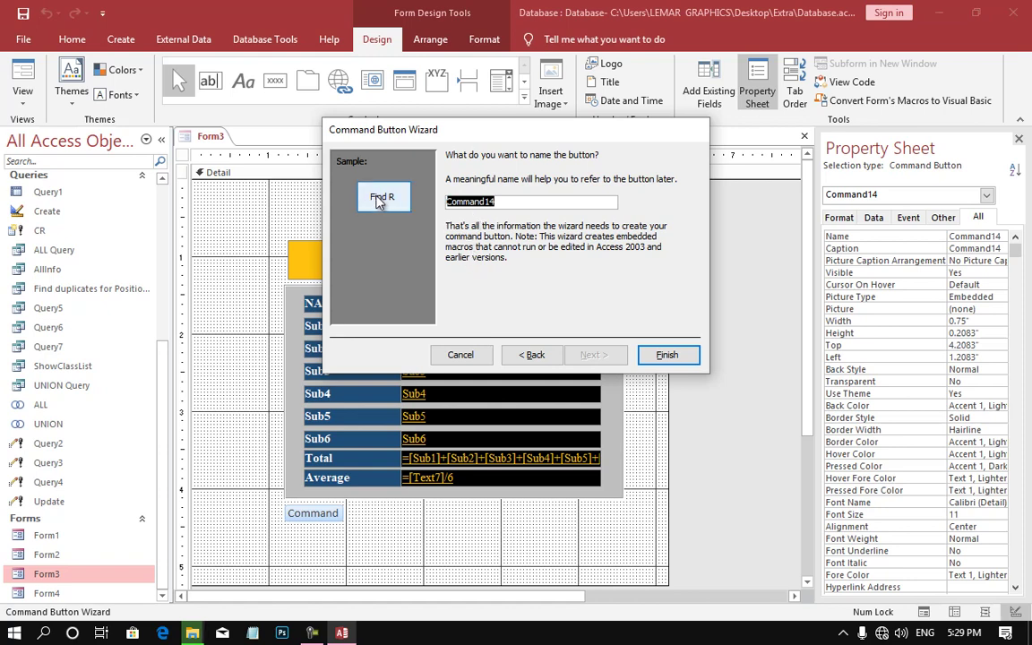
pyautogui.click(525, 201)
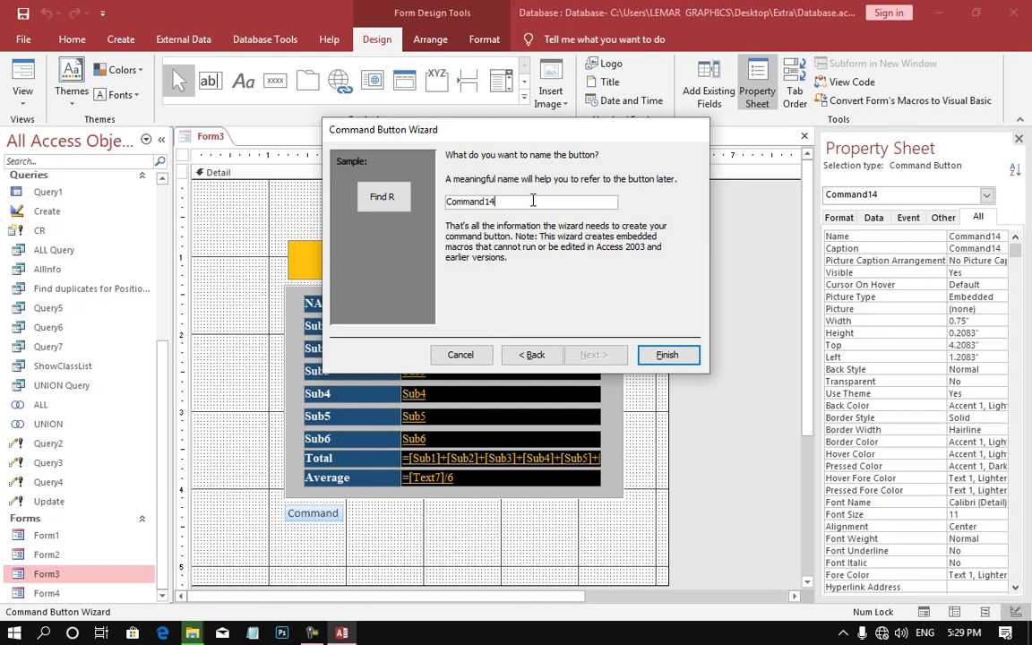
pyautogui.click(643, 355)
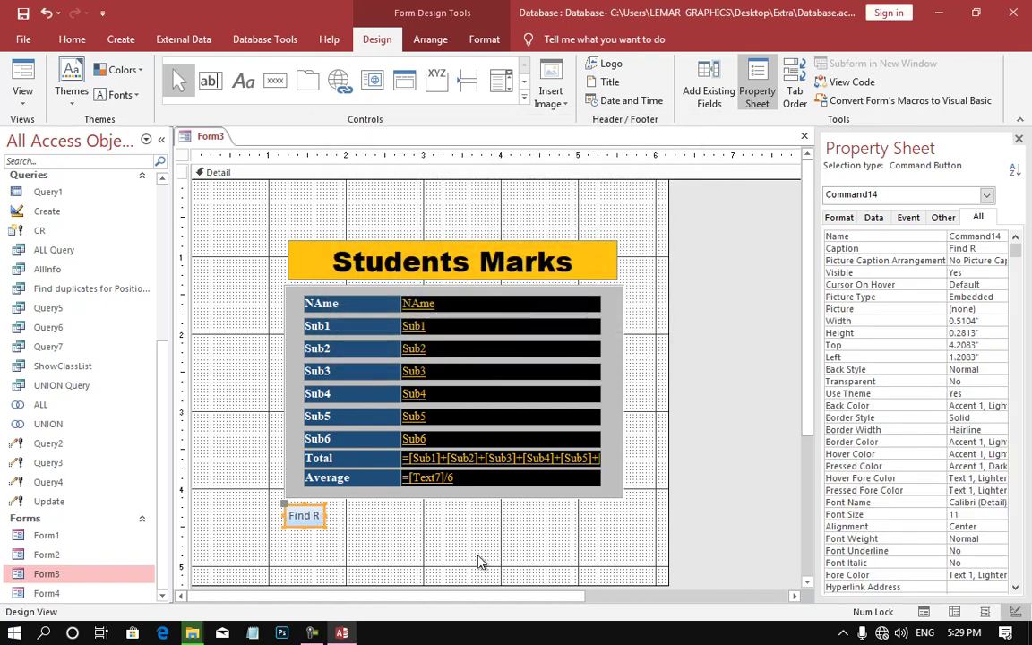
# Step: Run the form in Form View and bring up the search dialog with Find R
pyautogui.click(352, 555)
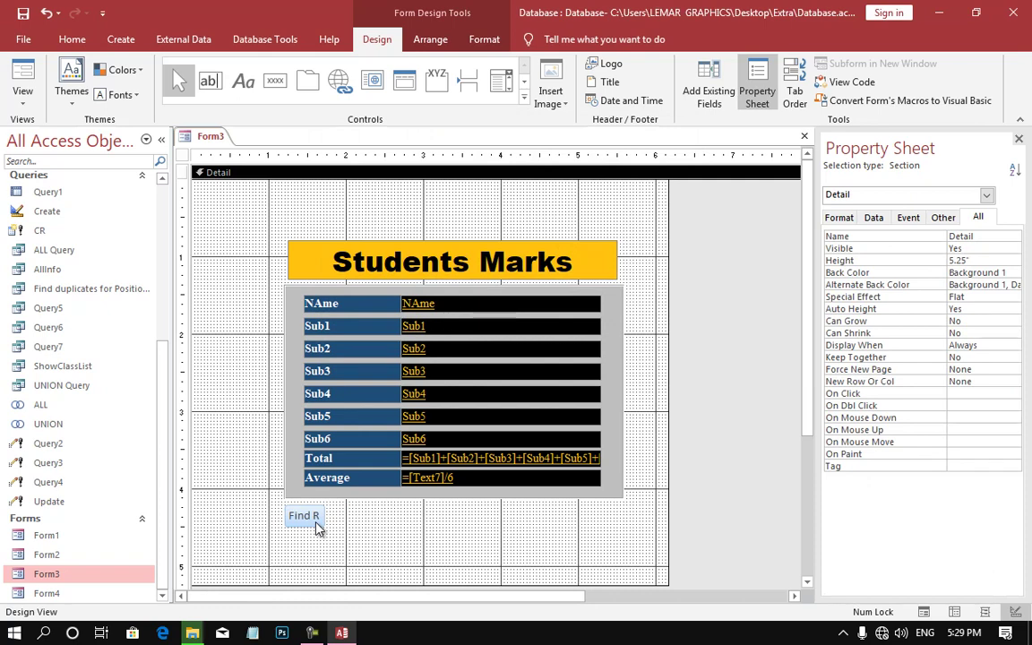
pyautogui.click(20, 76)
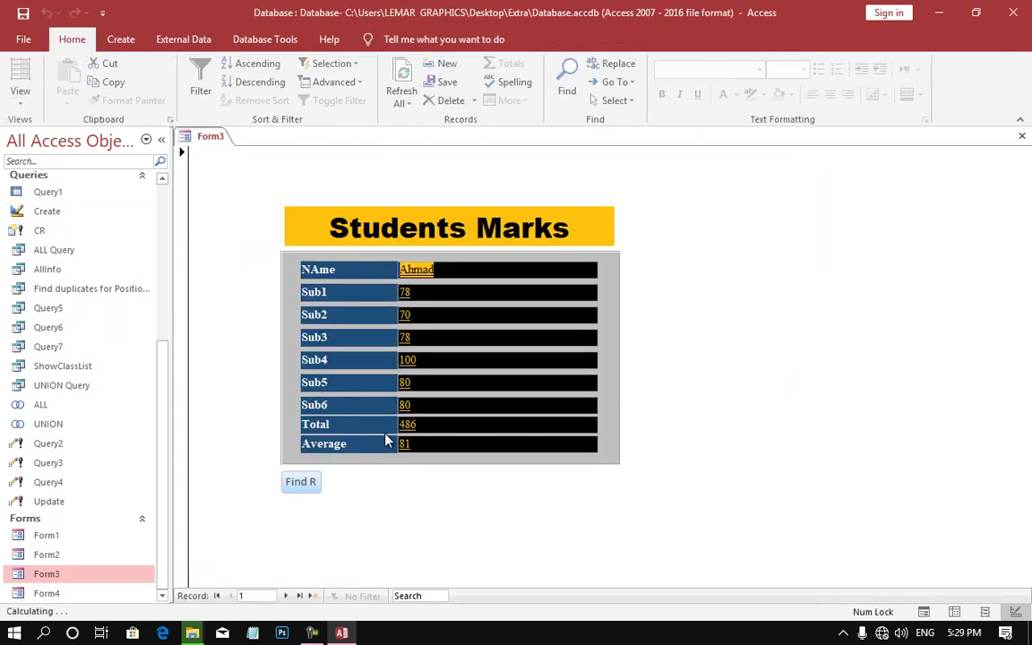
pyautogui.click(309, 486)
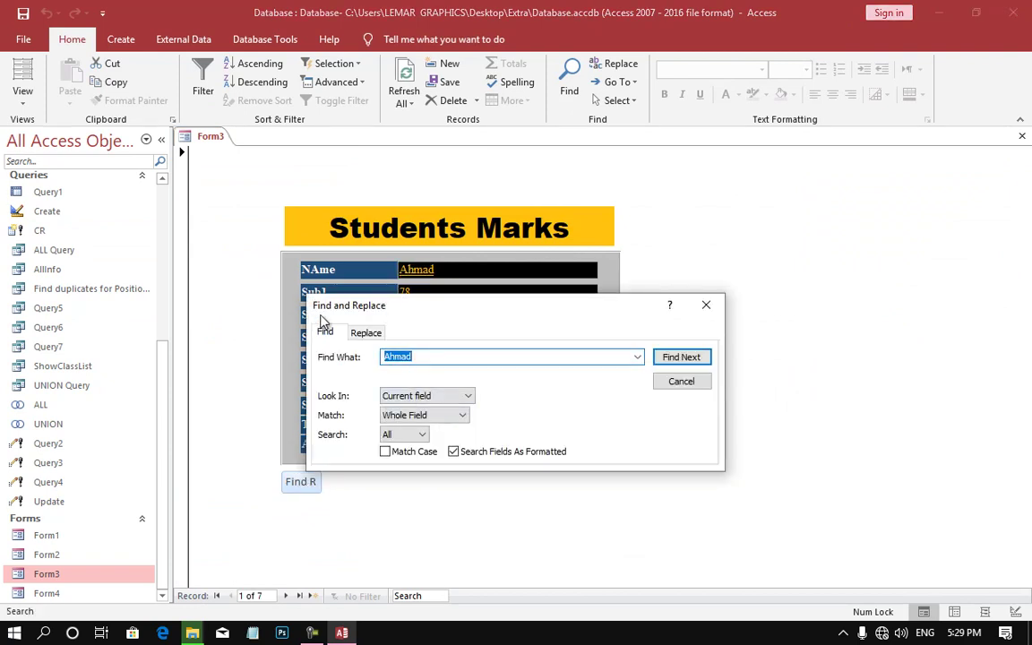
pyautogui.moveTo(358, 320); pyautogui.dragTo(618, 259)
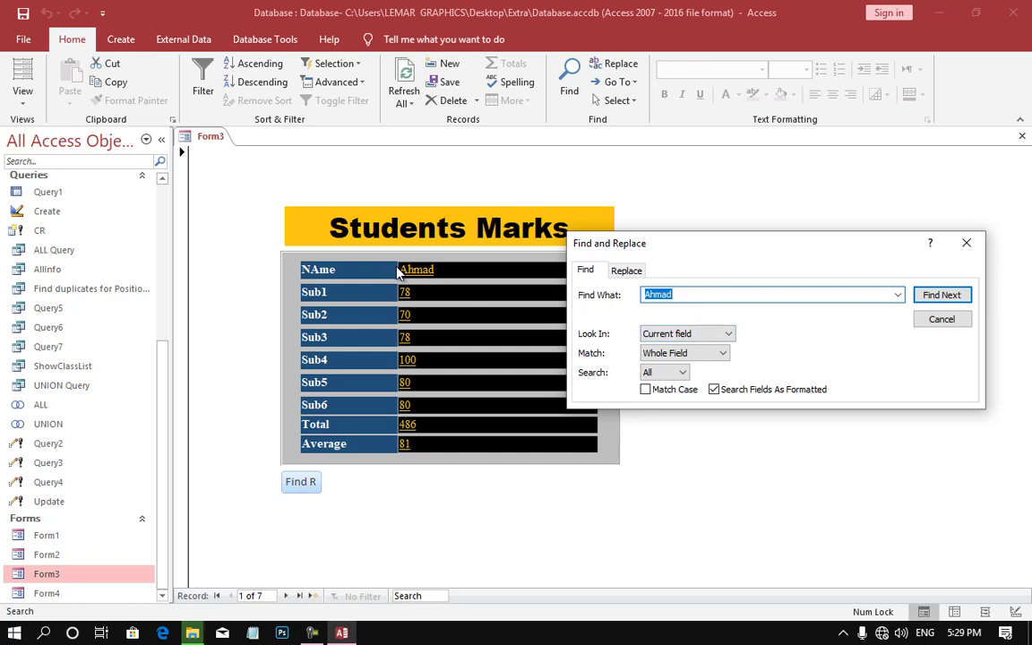
# Step: Search the current document for 50, matching whole field, landing on record 2's Sub2
pyautogui.click(667, 334)
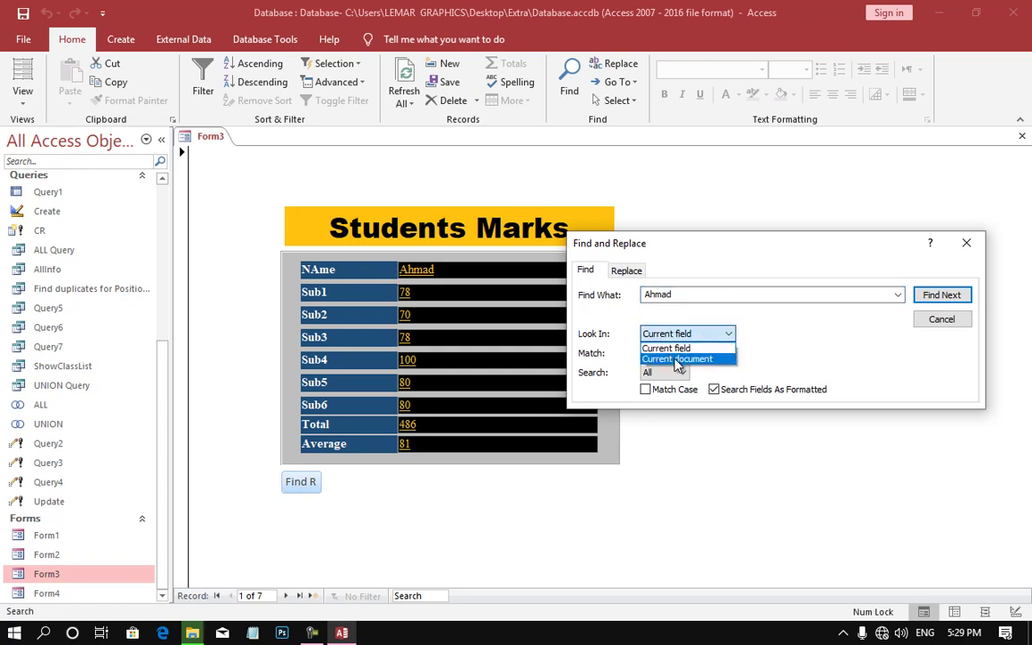
pyautogui.click(677, 359)
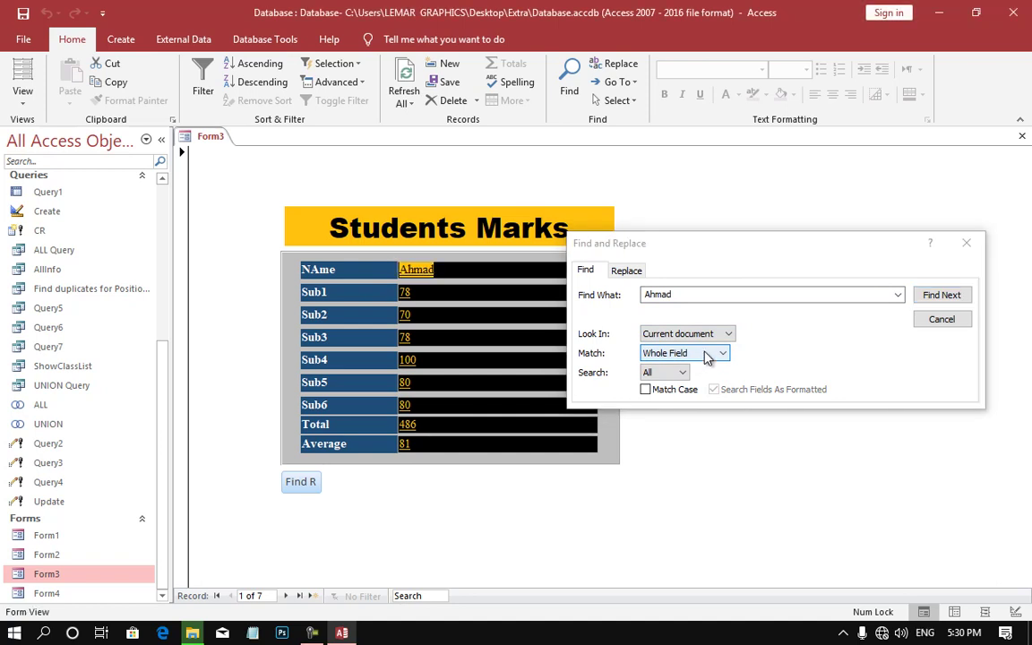
pyautogui.click(707, 358)
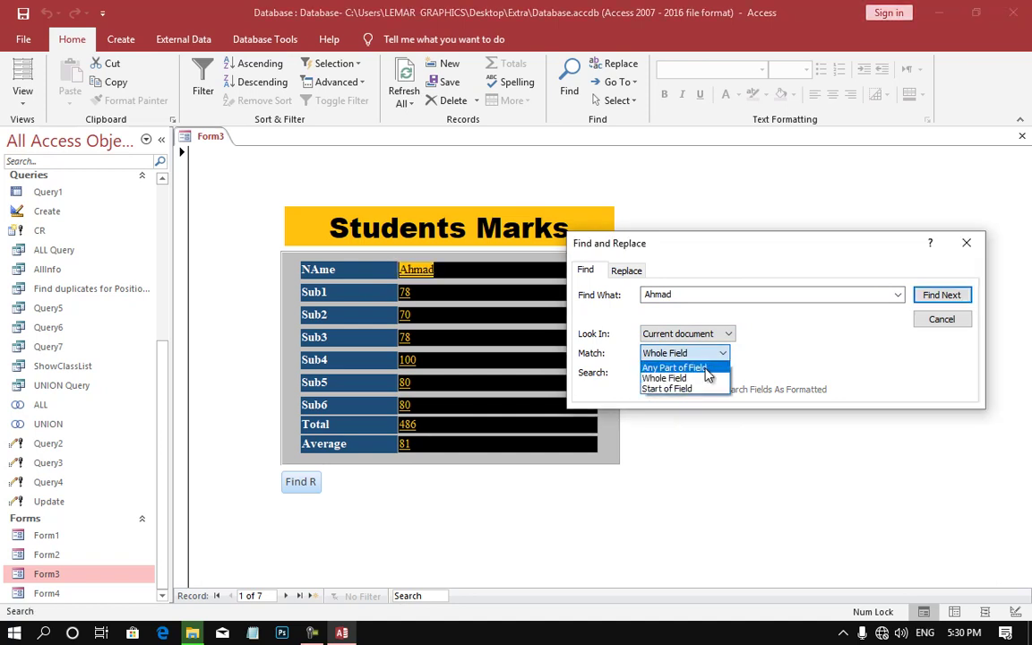
pyautogui.click(685, 378)
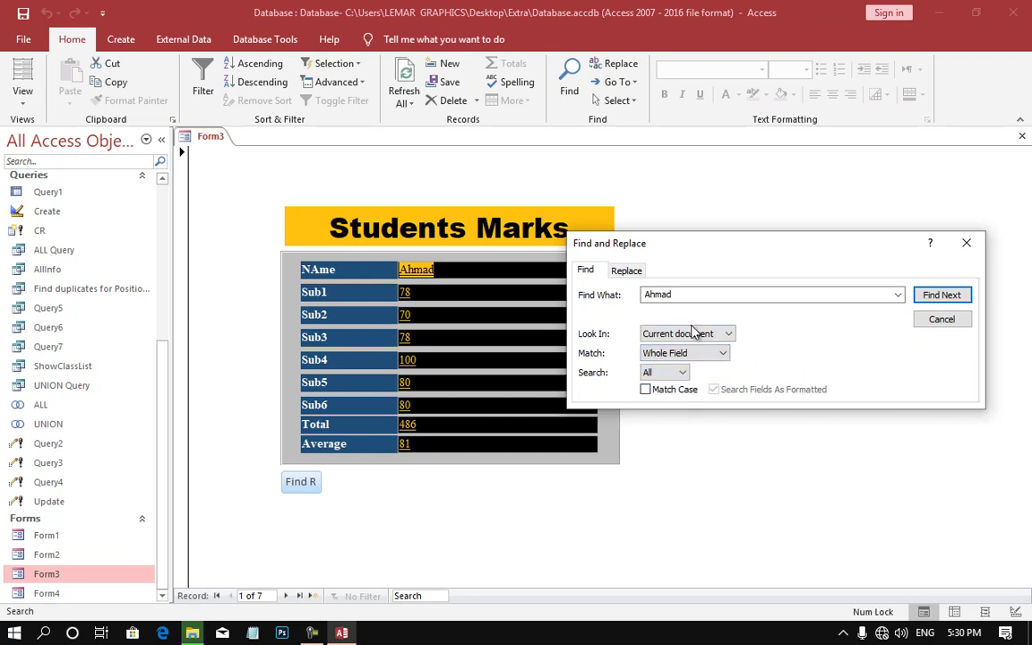
pyautogui.doubleClick(698, 293)
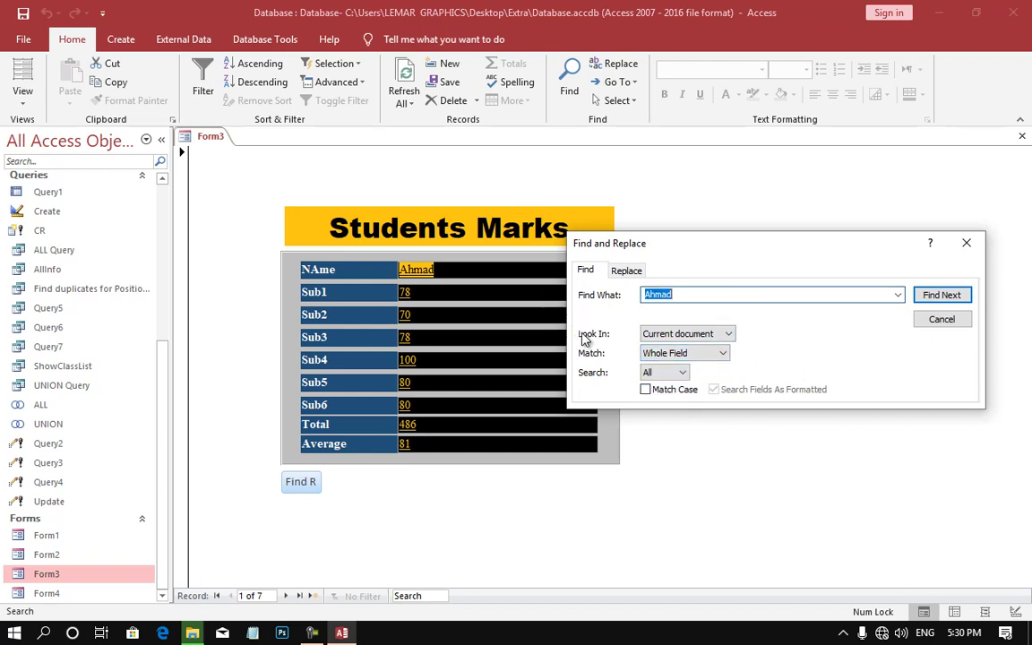
pyautogui.write('50')
pyautogui.click(937, 299)
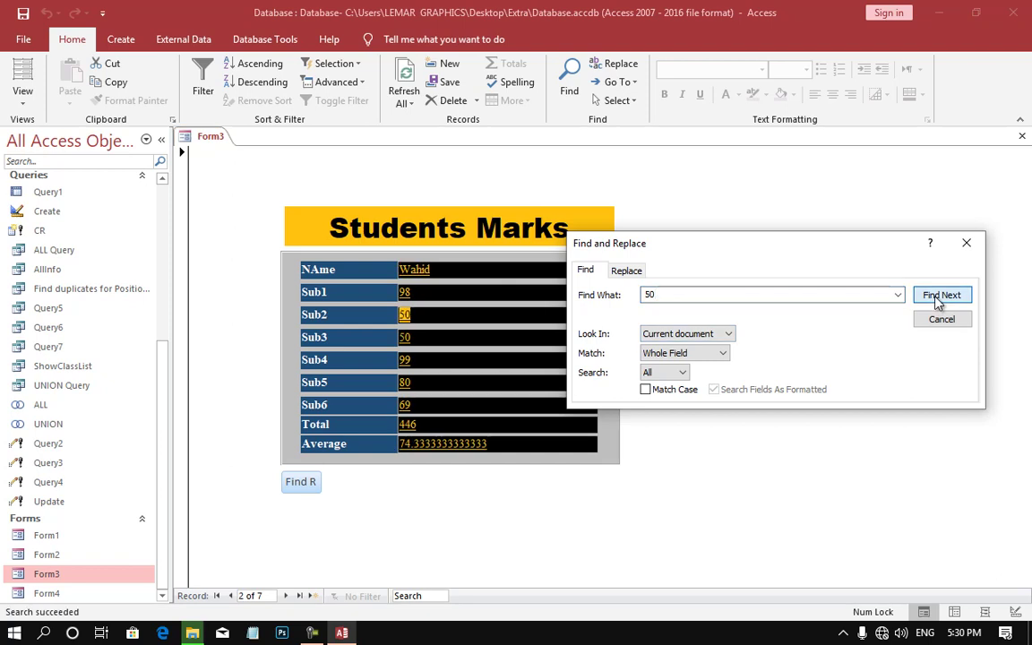
pyautogui.click(967, 242)
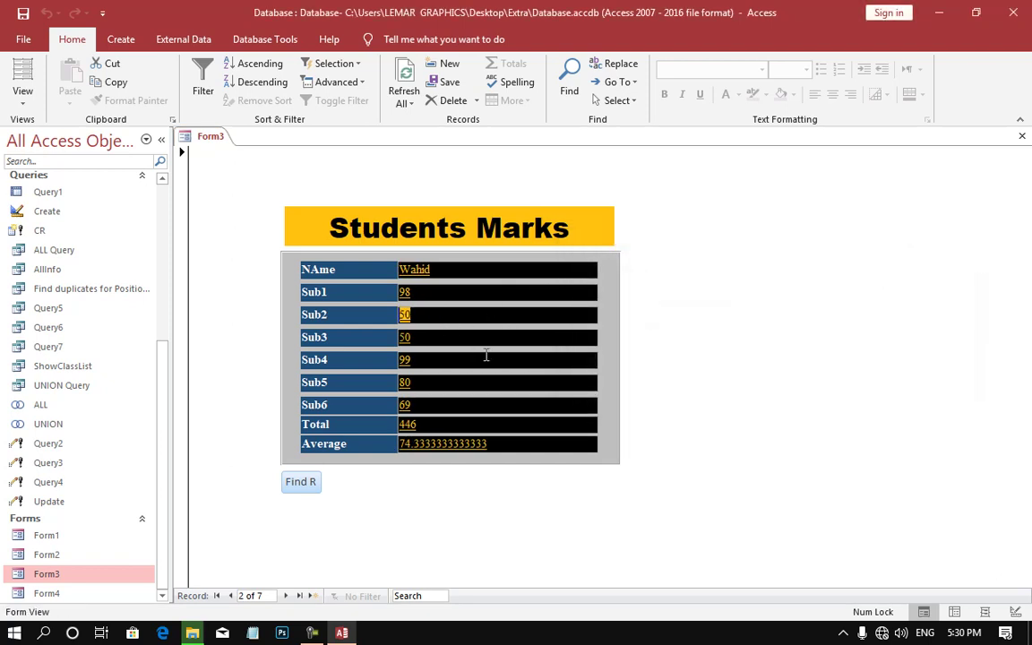
# Step: Back in Design View, add a Find Next button with its search picture, nudged up-left
pyautogui.rightClick(659, 259)
pyautogui.click(705, 337)
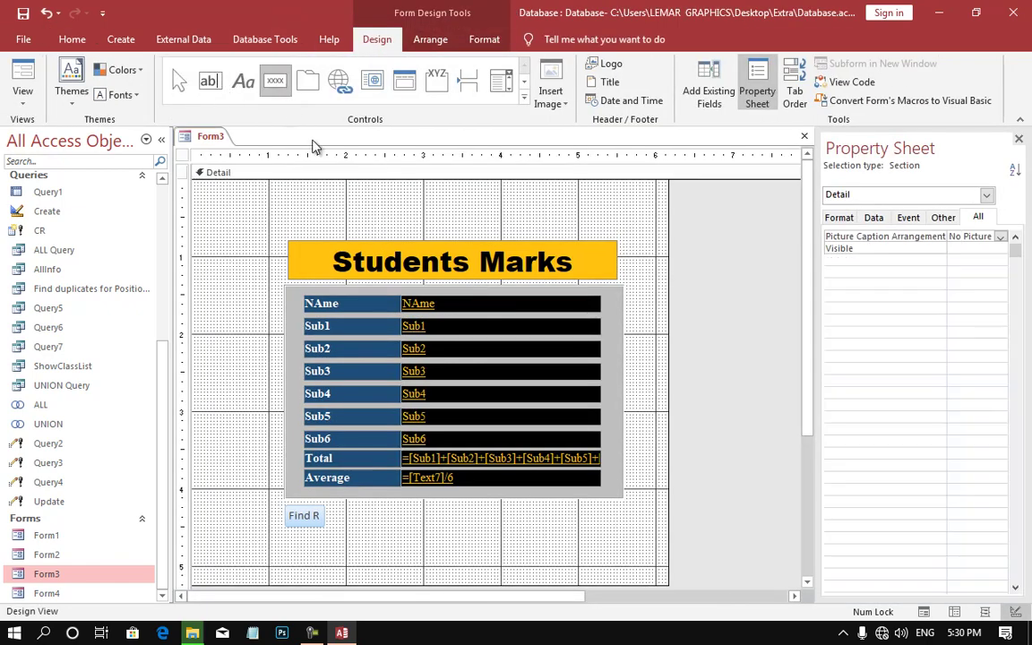
pyautogui.click(340, 511)
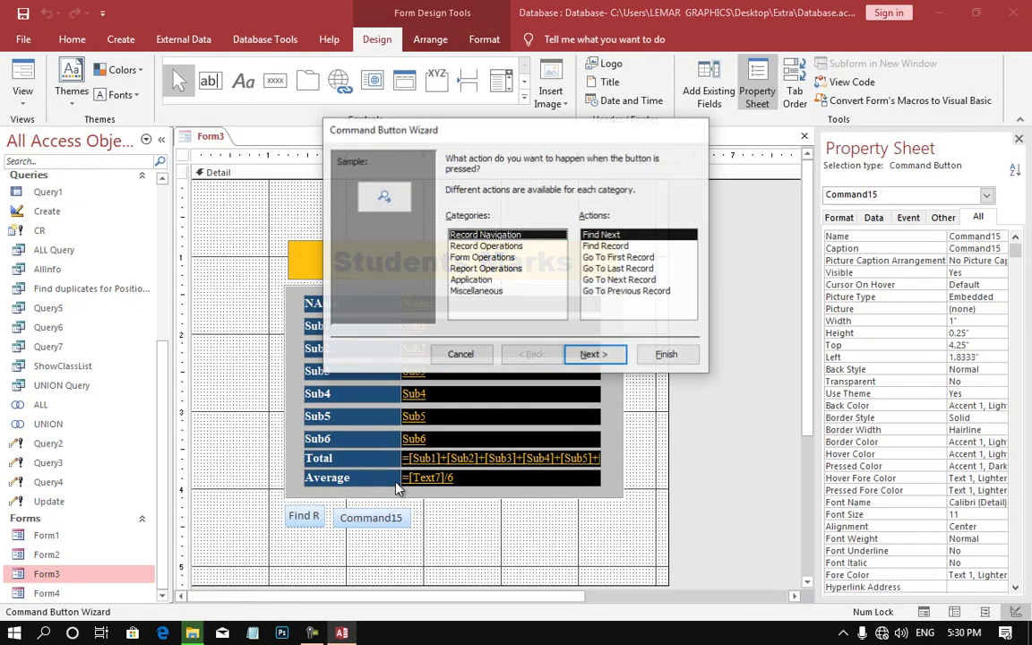
pyautogui.click(594, 356)
pyautogui.click(663, 355)
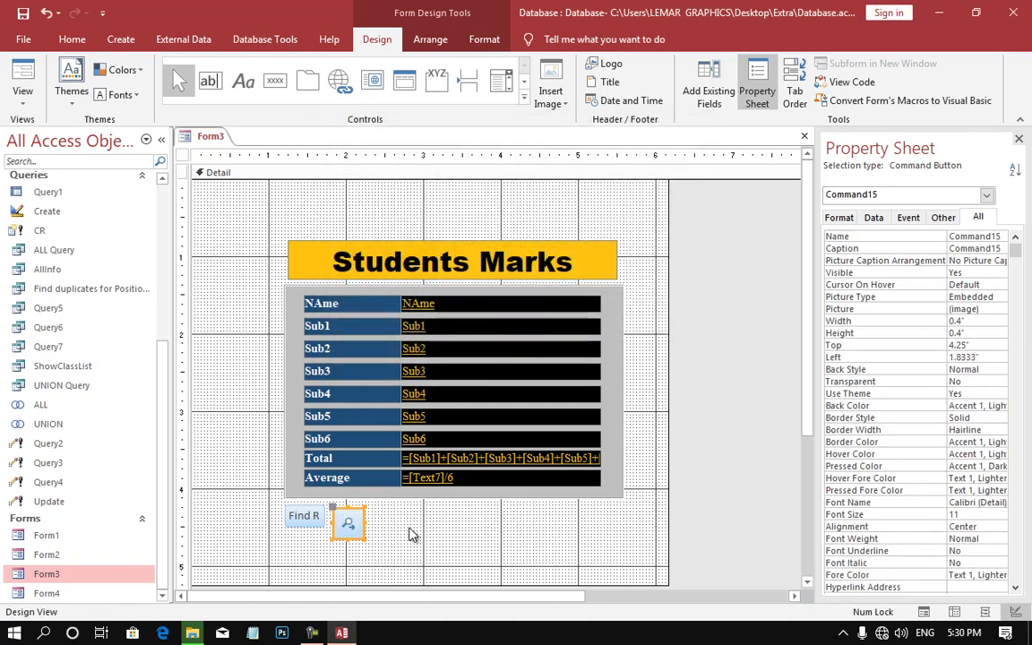
pyautogui.press('Up')
pyautogui.press('Left')
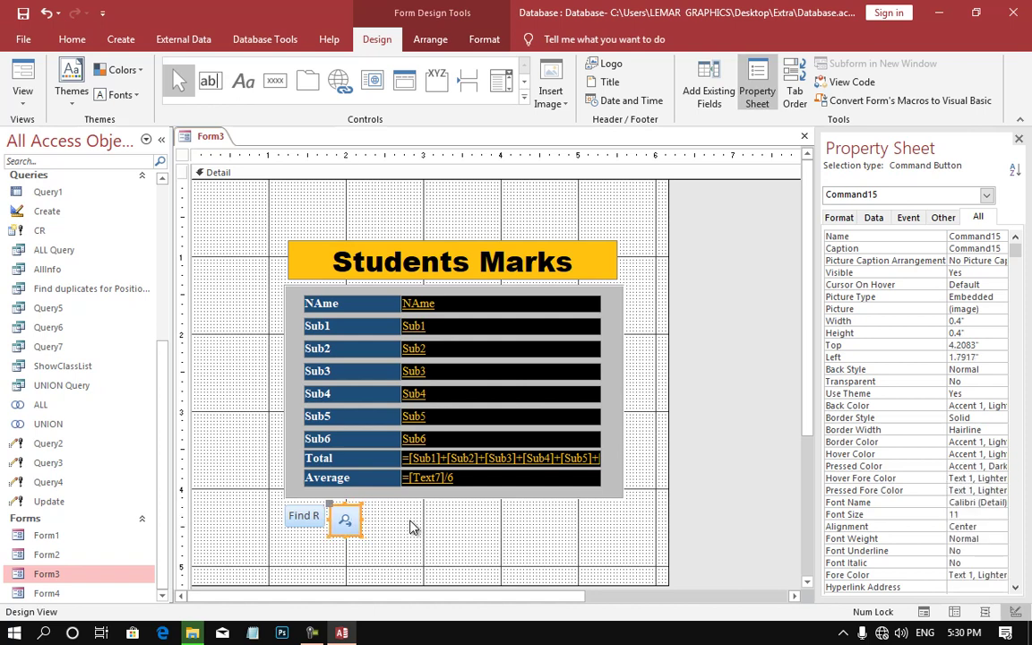
# Step: In Form View, search for 50 via Find R, then try the new Find Next button
pyautogui.click(22, 81)
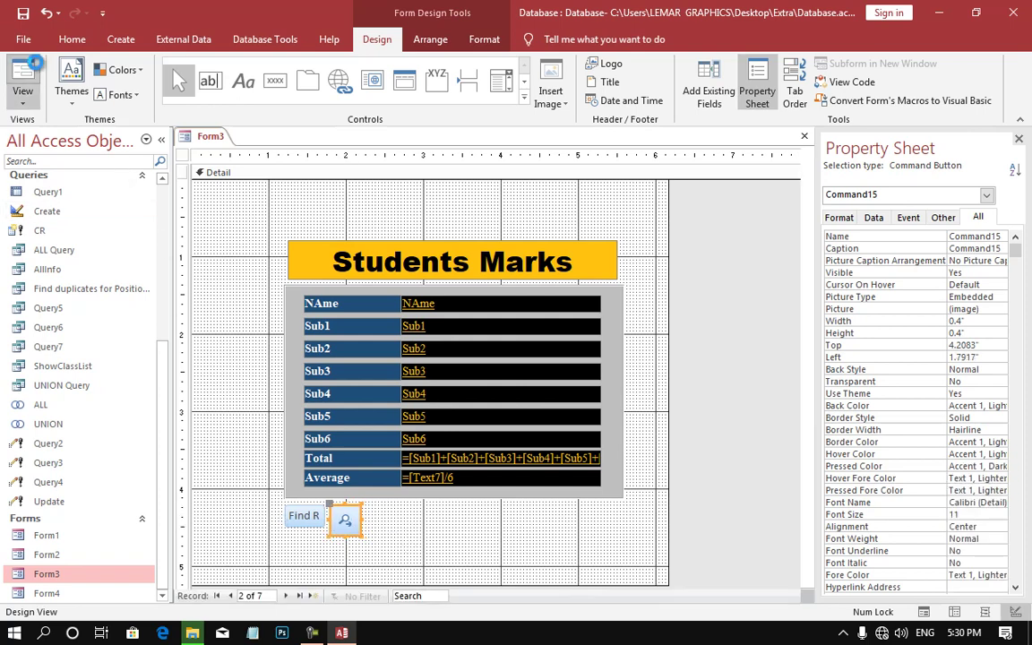
pyautogui.click(301, 482)
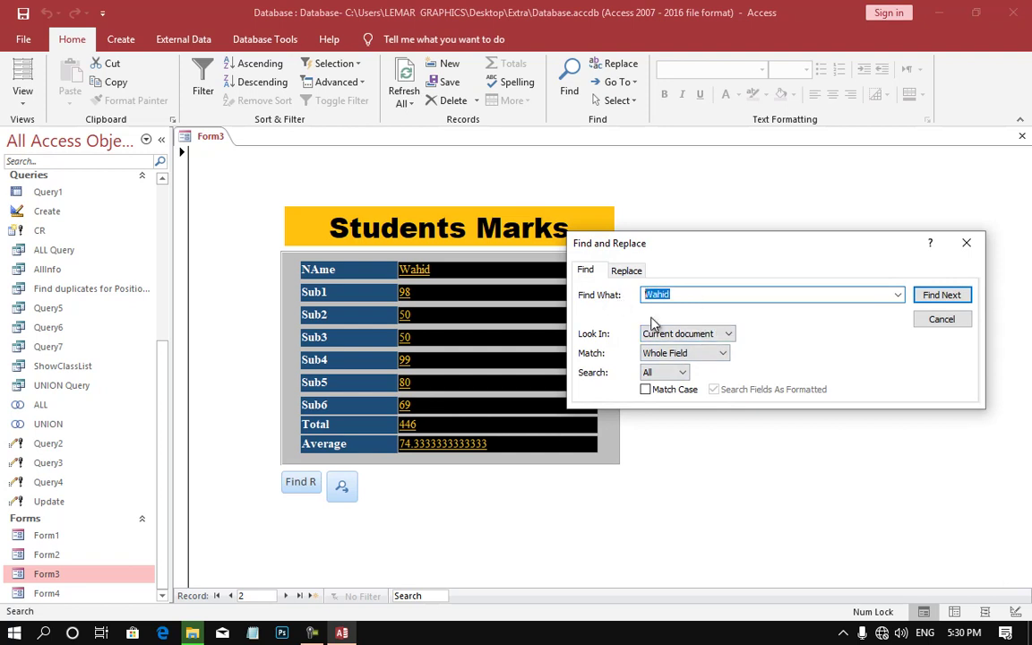
pyautogui.write('50')
pyautogui.click(941, 295)
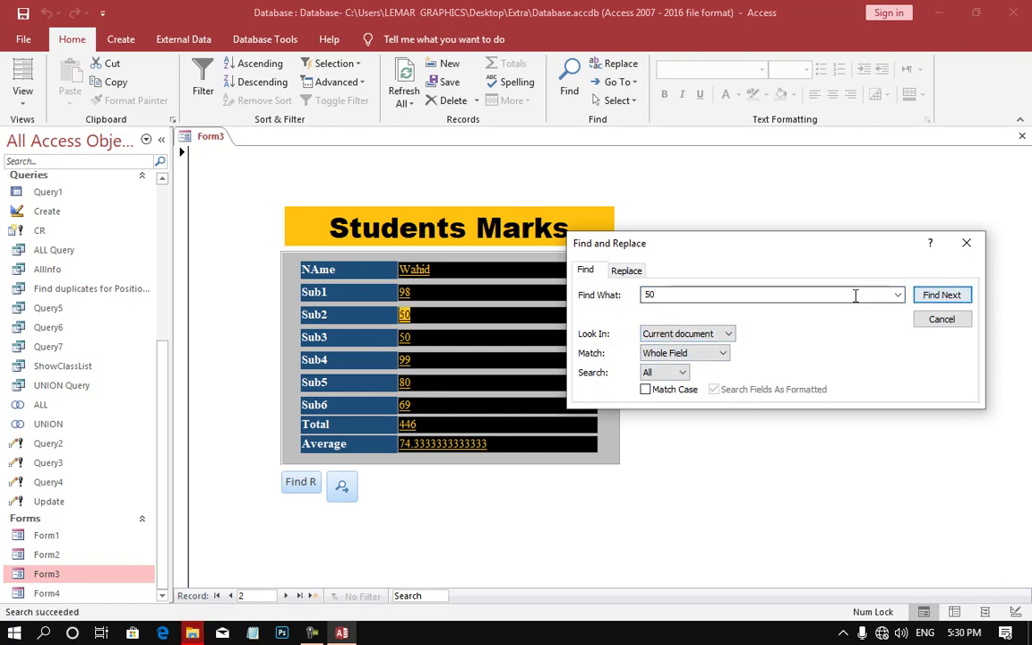
pyautogui.click(967, 243)
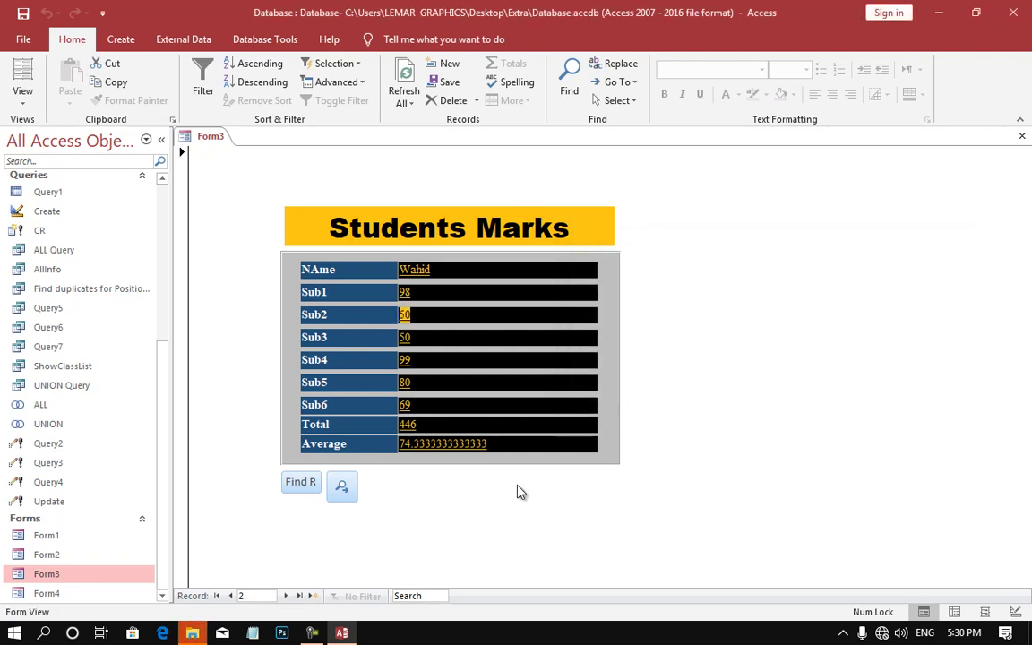
pyautogui.click(341, 484)
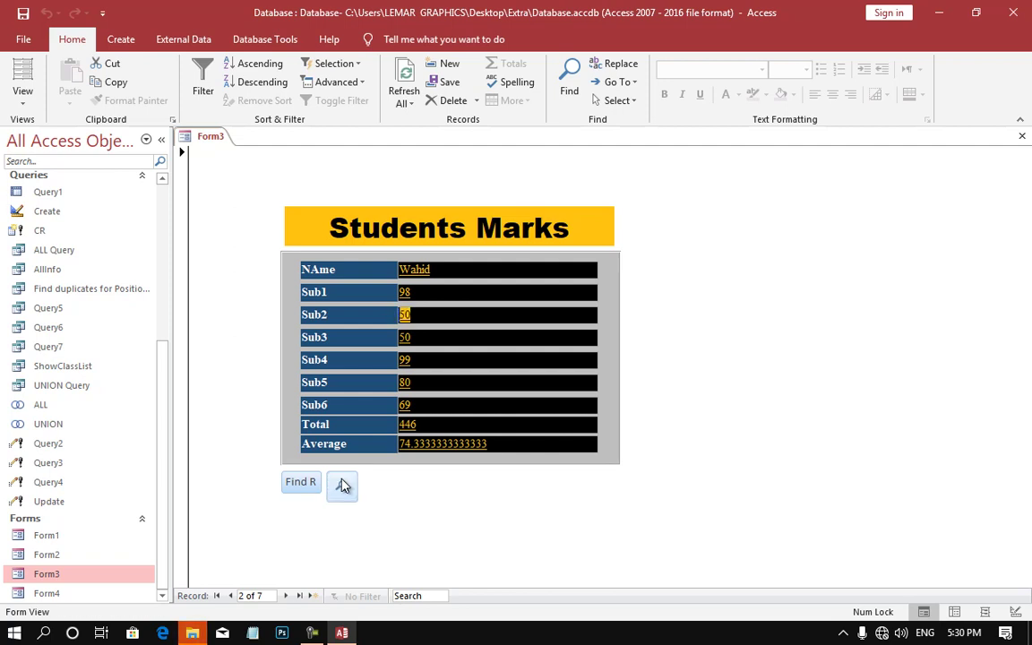
# Step: Return to Design View and place a third button beside the search buttons
pyautogui.rightClick(663, 320)
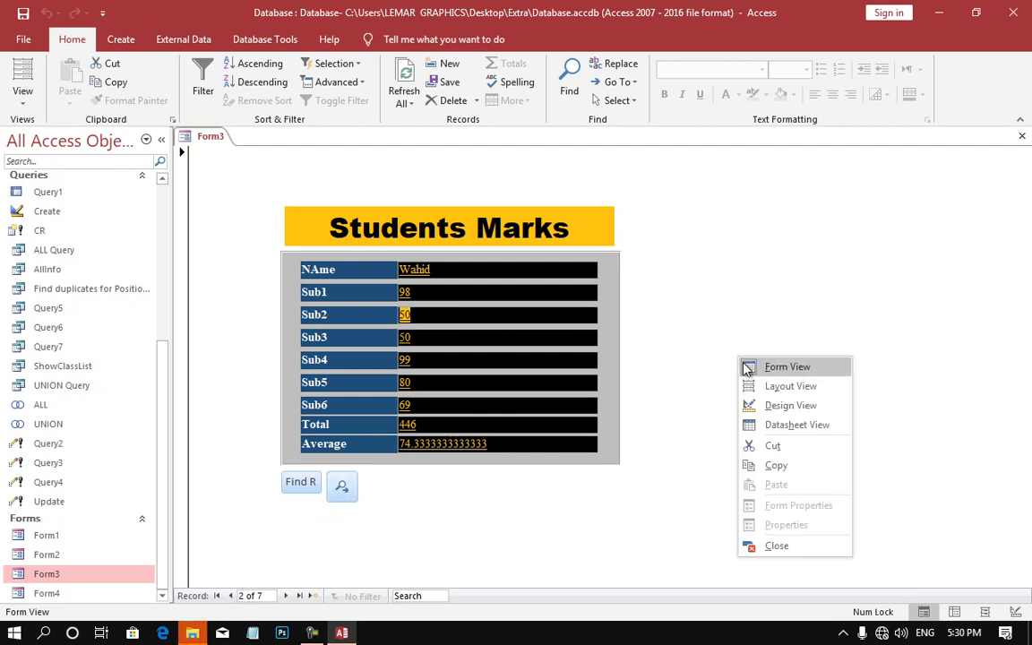
pyautogui.click(717, 367)
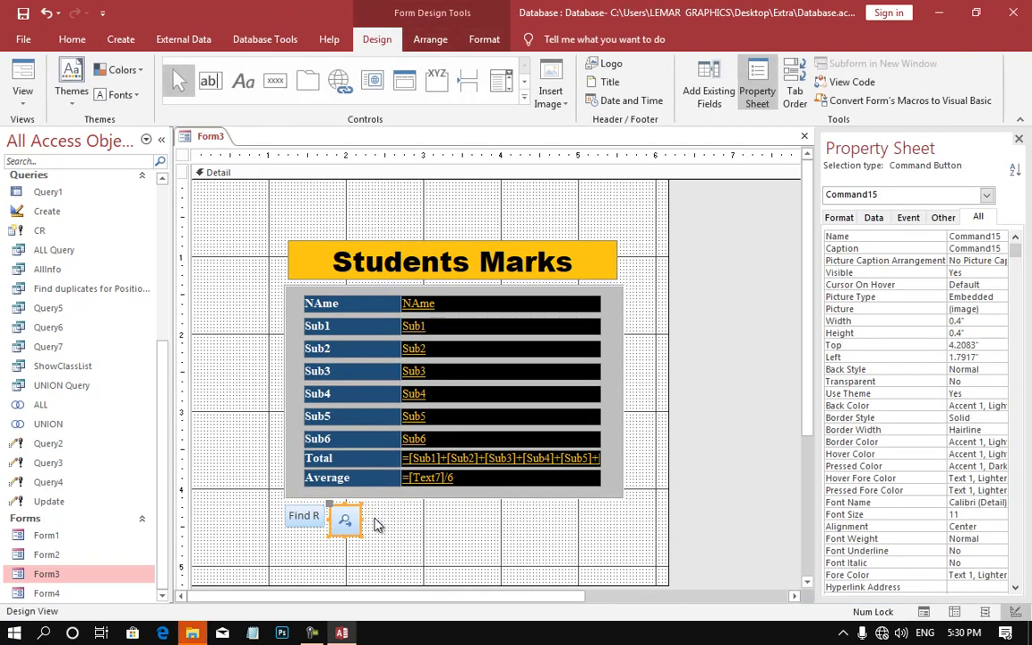
pyautogui.rightClick(479, 518)
pyautogui.click(275, 81)
pyautogui.click(275, 81)
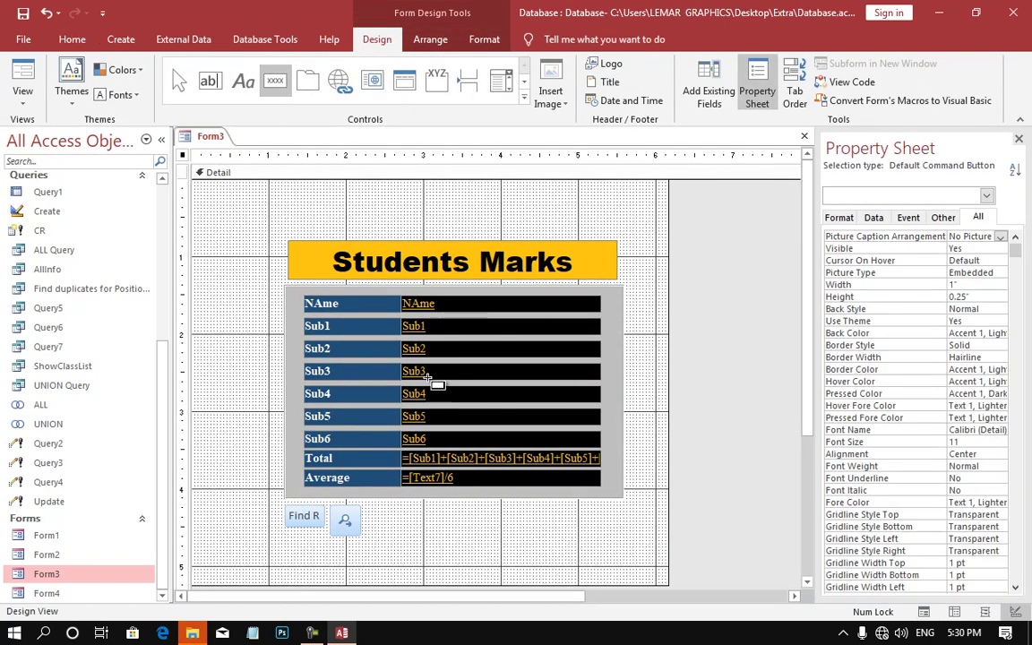
pyautogui.click(404, 511)
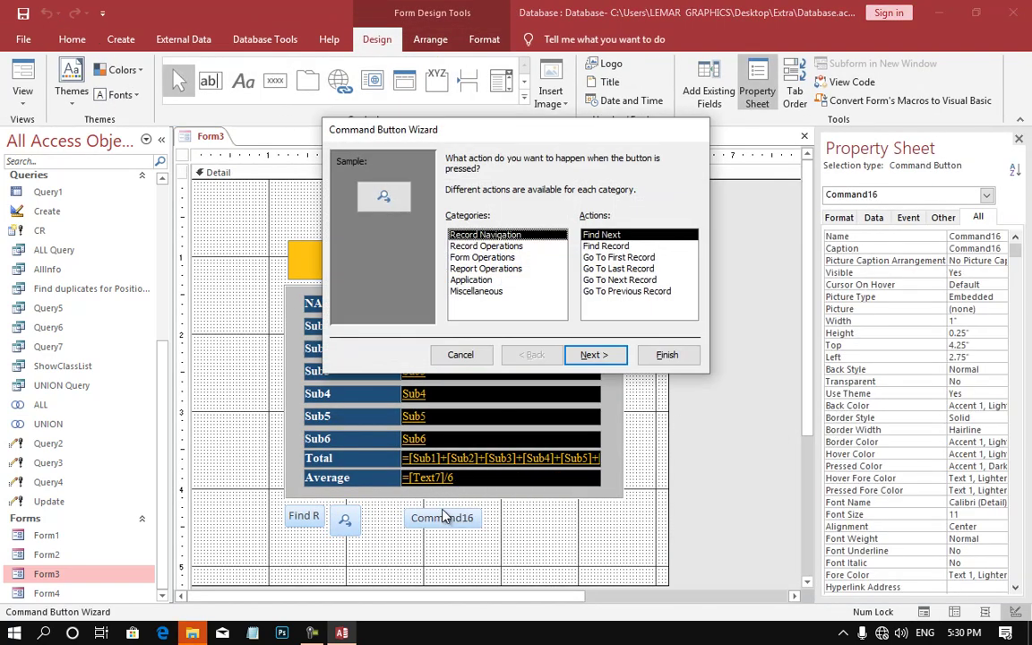
# Step: Preview the record navigation and record operation actions offered by the wizard
pyautogui.click(616, 258)
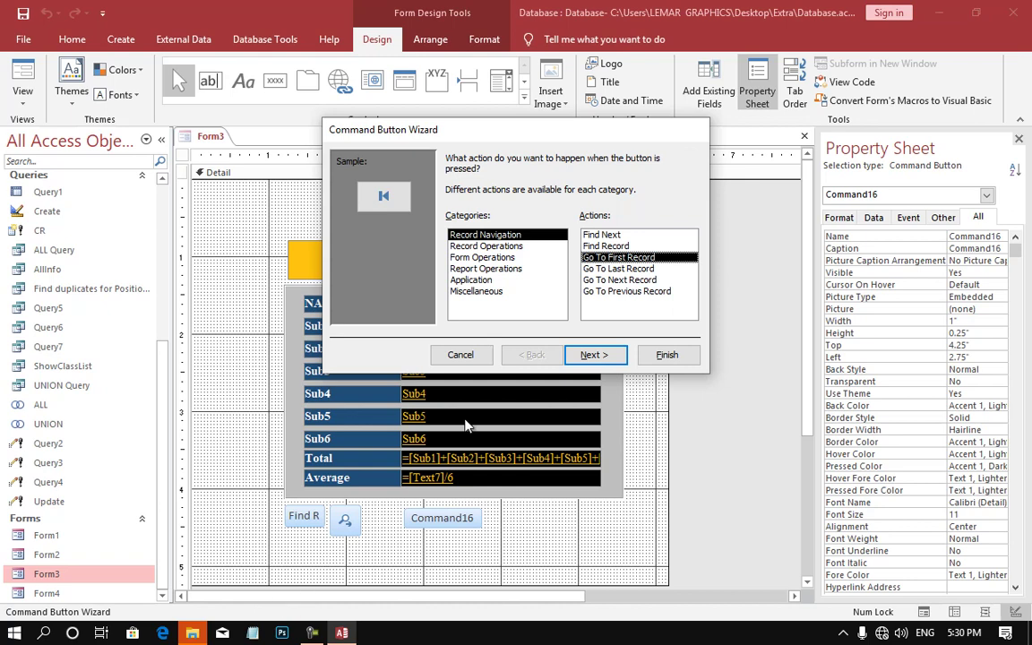
pyautogui.click(631, 272)
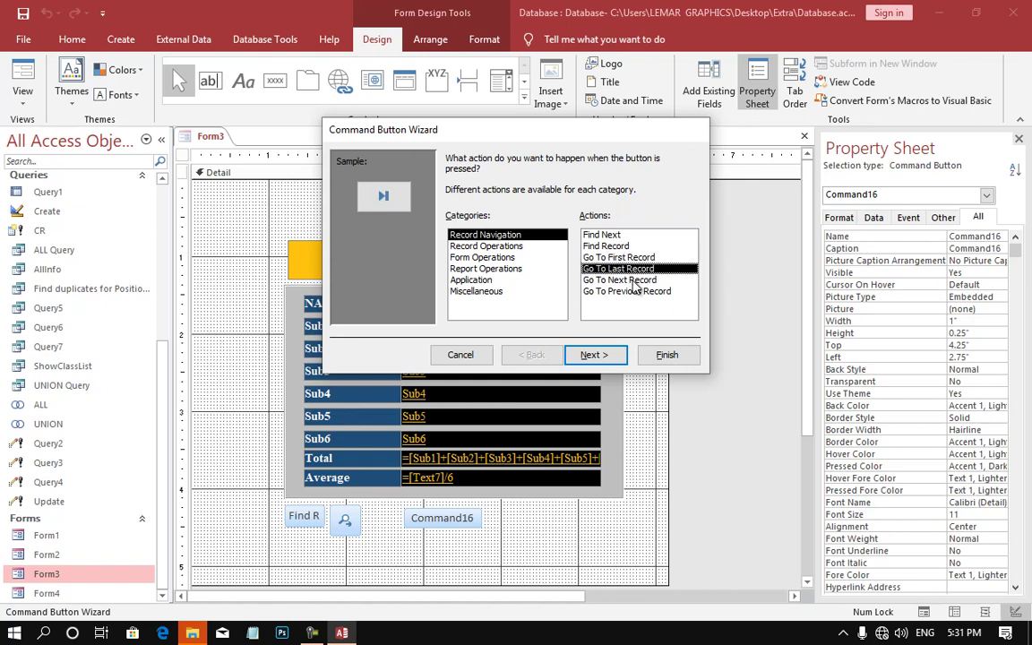
pyautogui.click(634, 282)
pyautogui.click(633, 292)
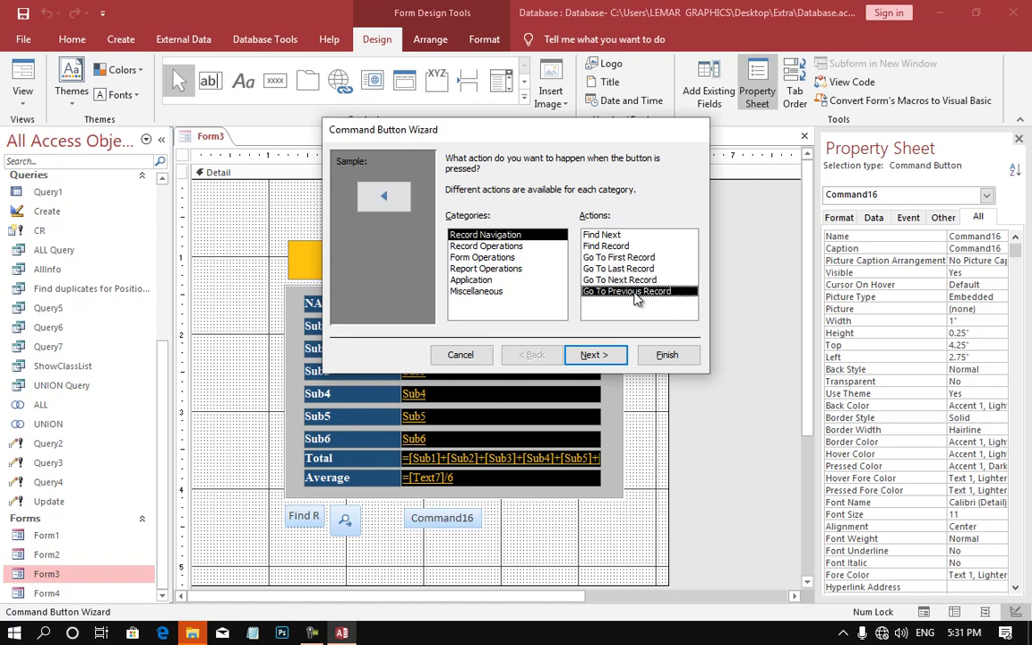
pyautogui.click(500, 246)
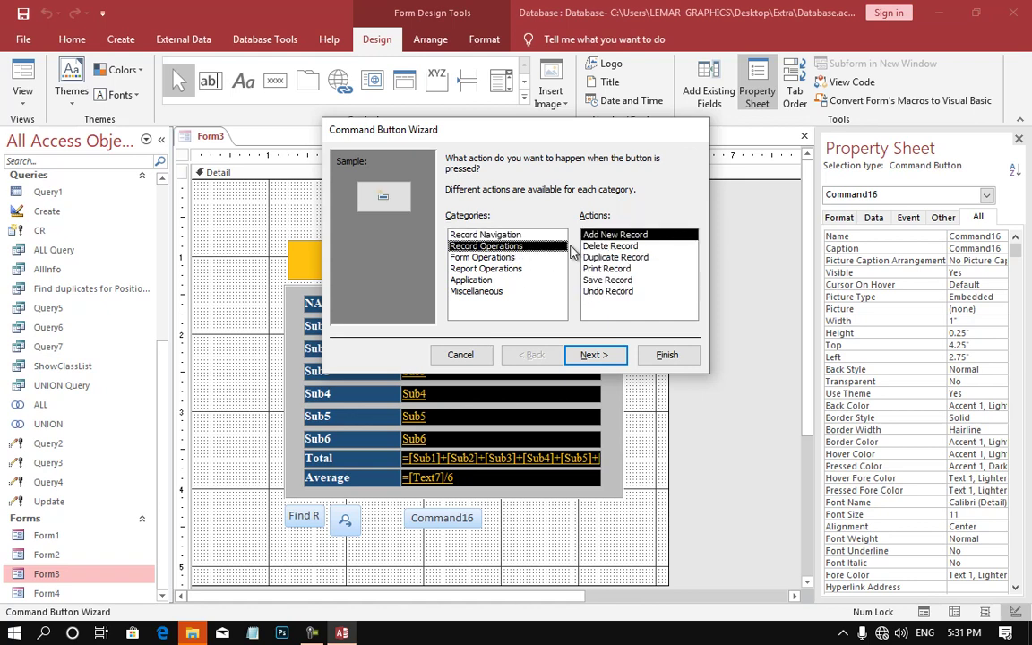
pyautogui.click(620, 246)
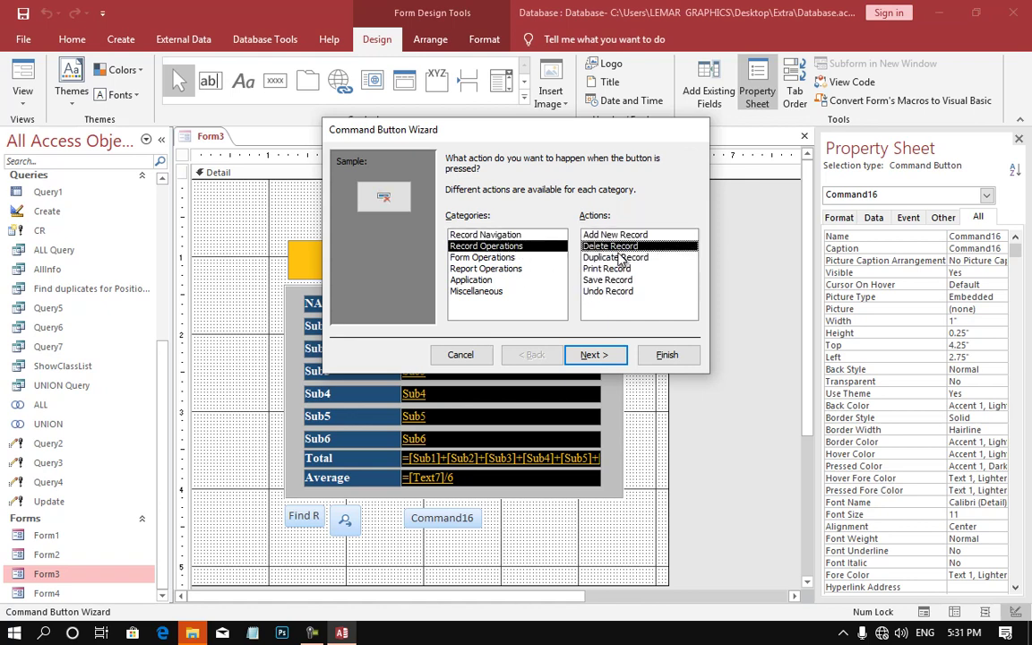
pyautogui.click(620, 258)
pyautogui.click(622, 269)
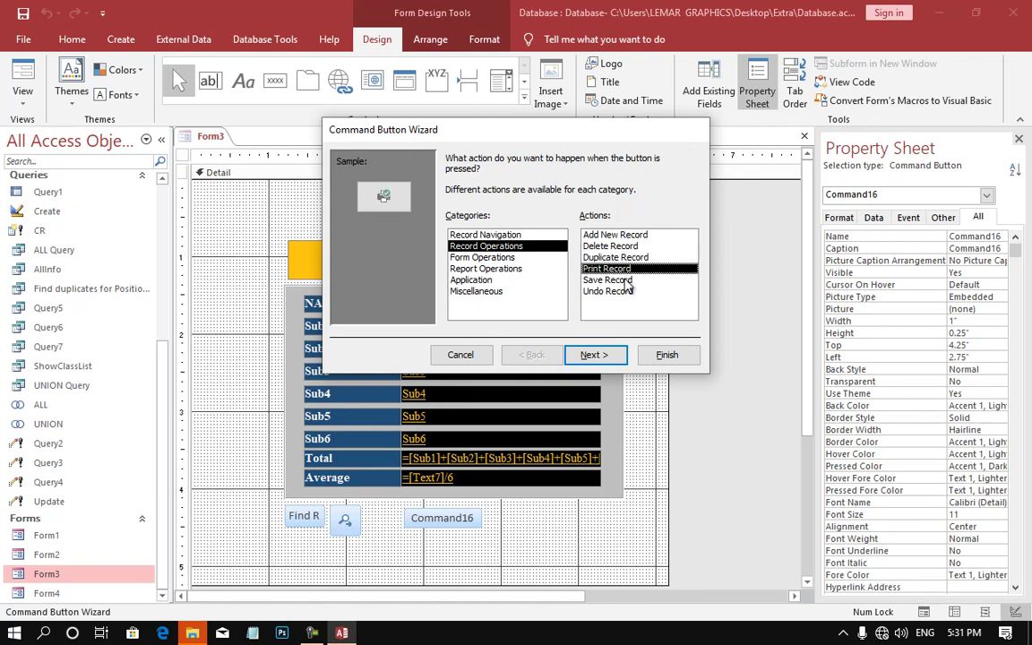
pyautogui.click(625, 281)
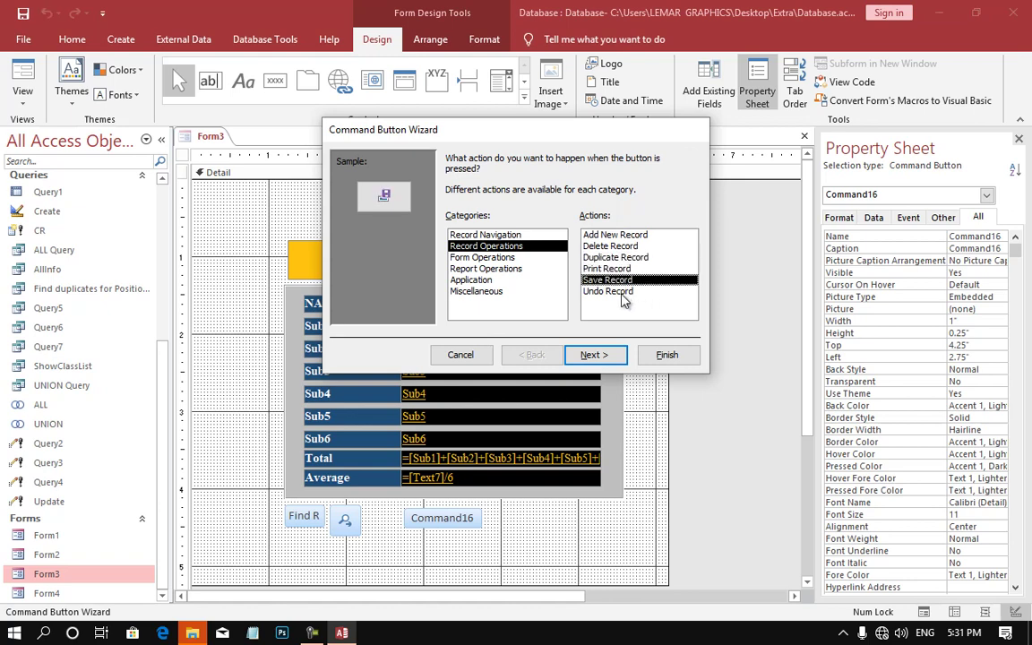
pyautogui.click(624, 292)
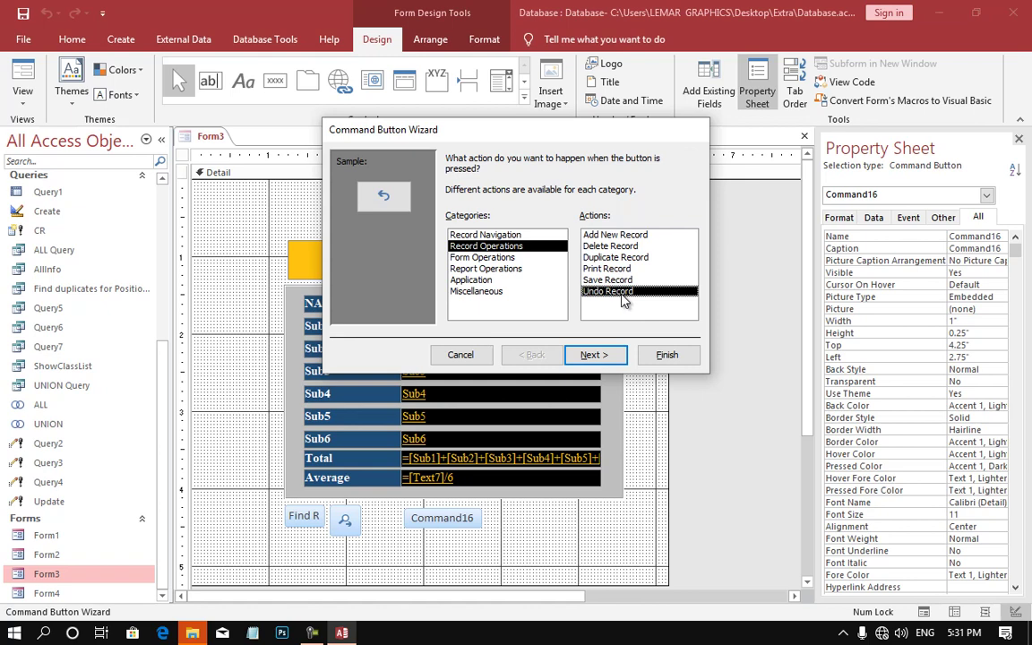
# Step: Preview the form operation actions, from Apply Form Filter to Refresh Form Data
pyautogui.click(483, 258)
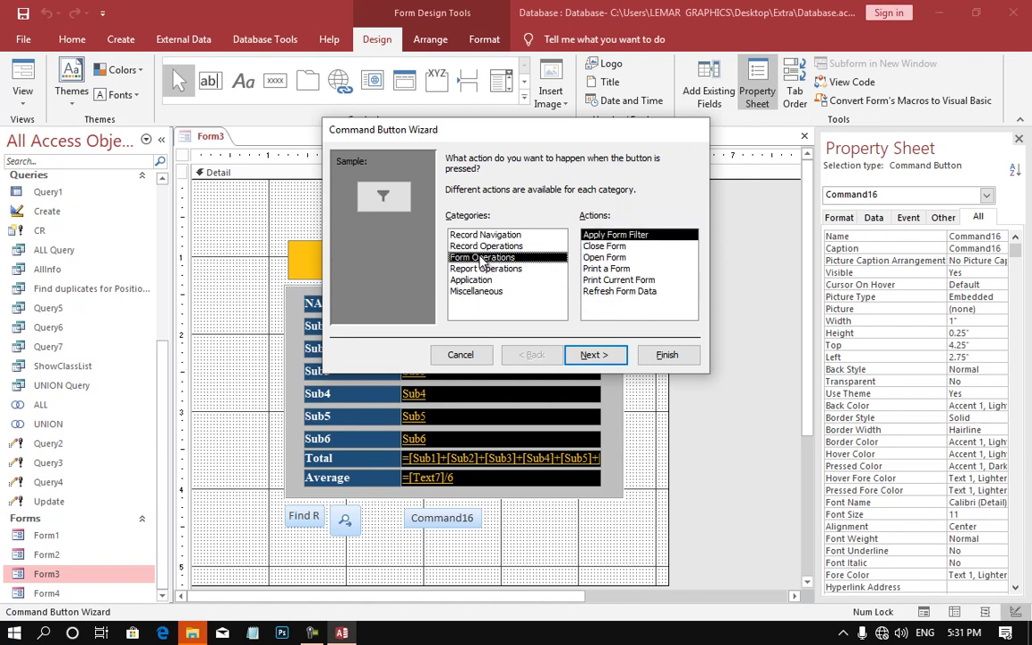
pyautogui.click(612, 235)
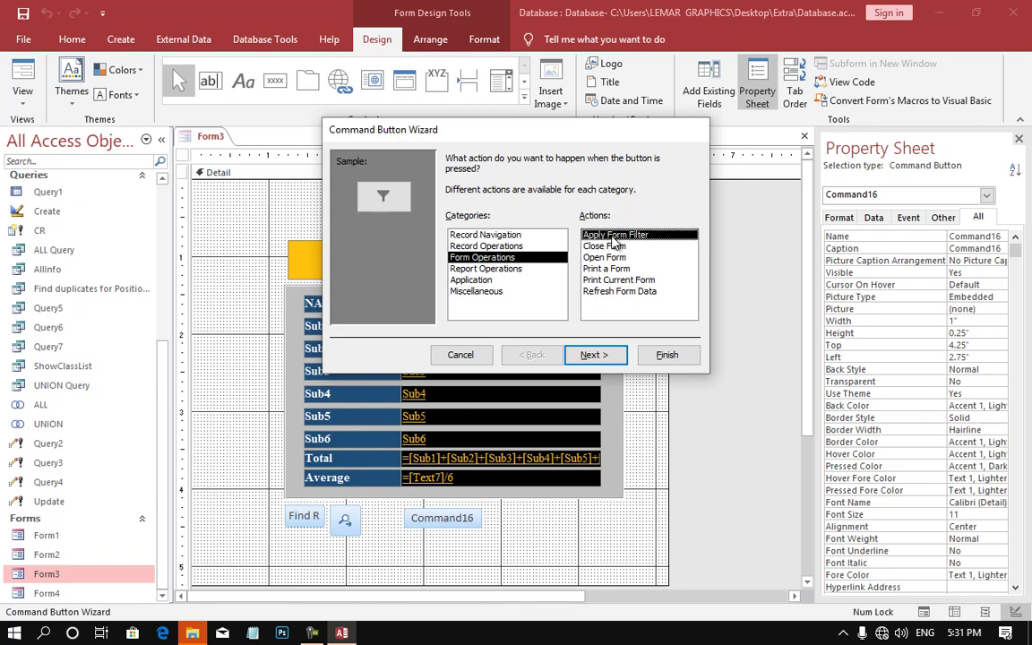
pyautogui.click(620, 247)
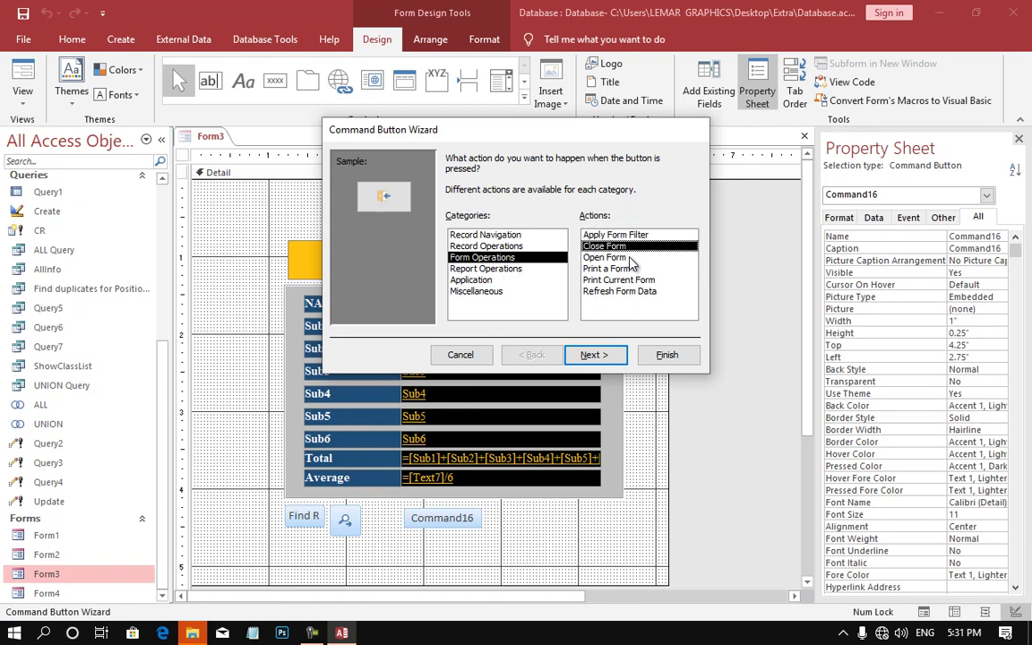
pyautogui.click(627, 258)
pyautogui.click(630, 247)
pyautogui.click(644, 259)
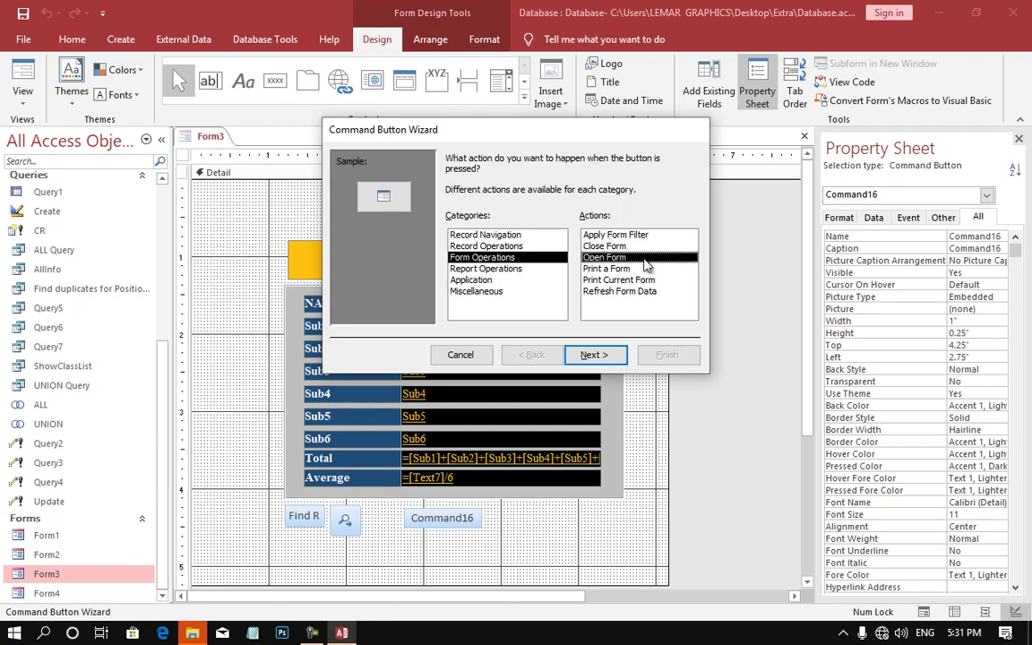
pyautogui.click(646, 268)
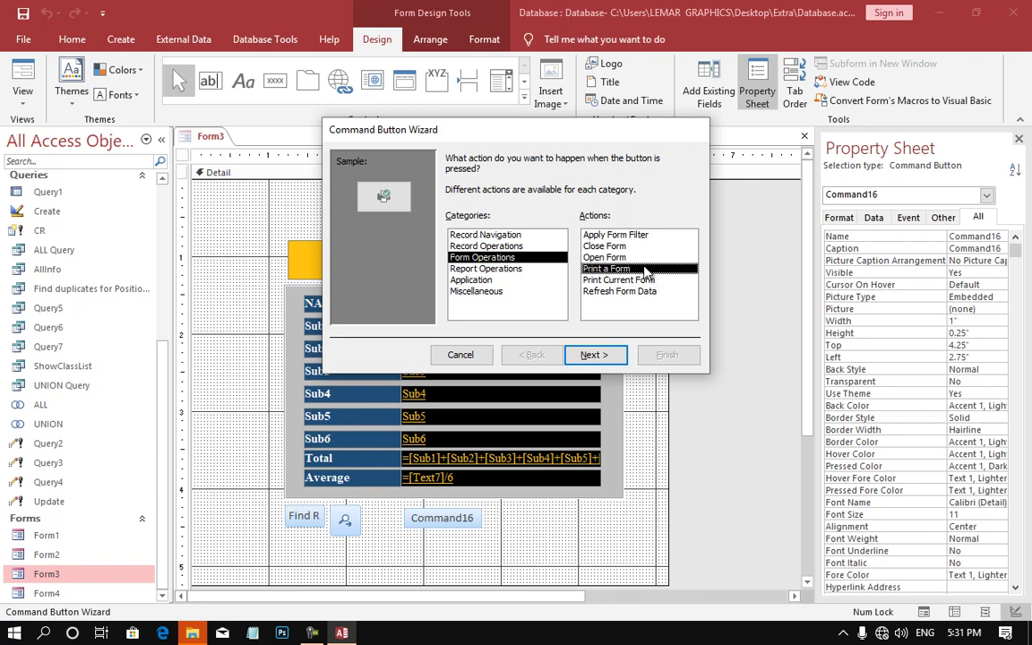
pyautogui.click(659, 280)
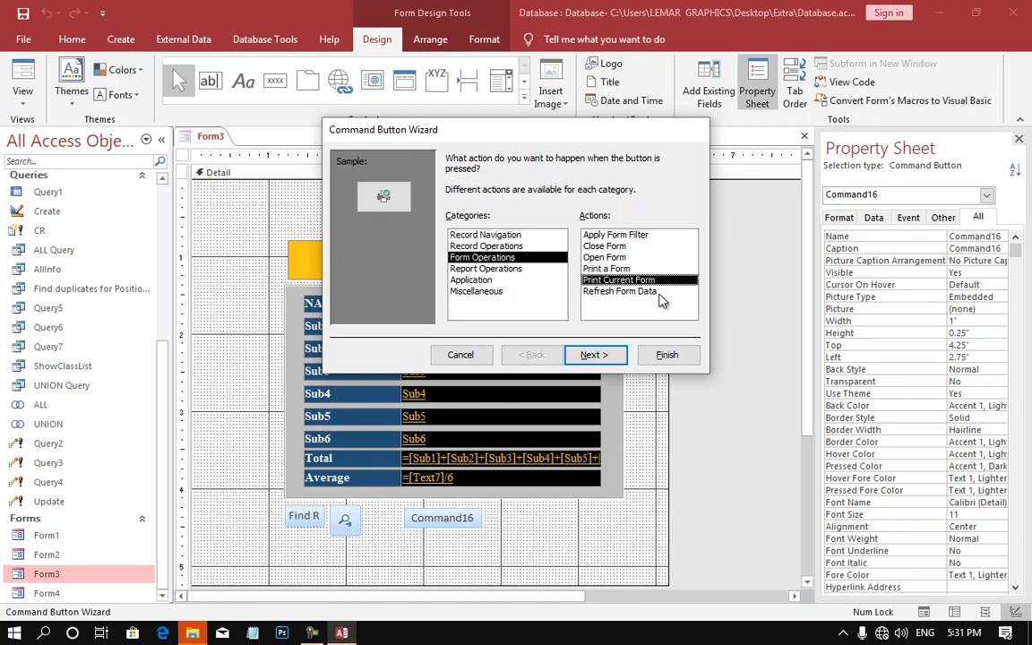
pyautogui.click(645, 291)
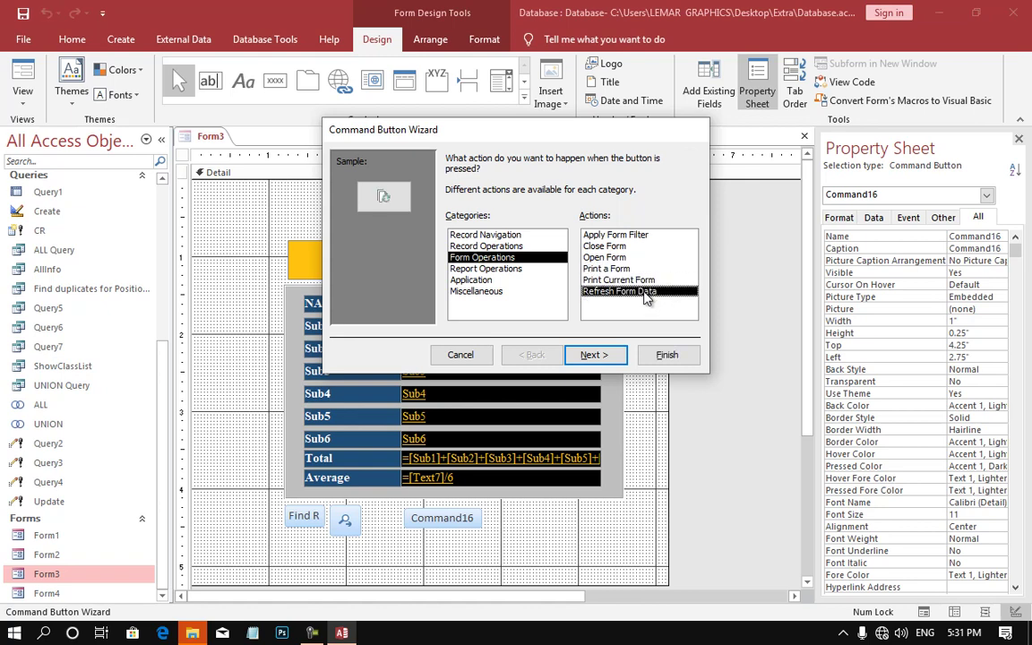
# Step: Make it a Print a Form button for Form4 with the Printer picture, moved right
pyautogui.click(615, 269)
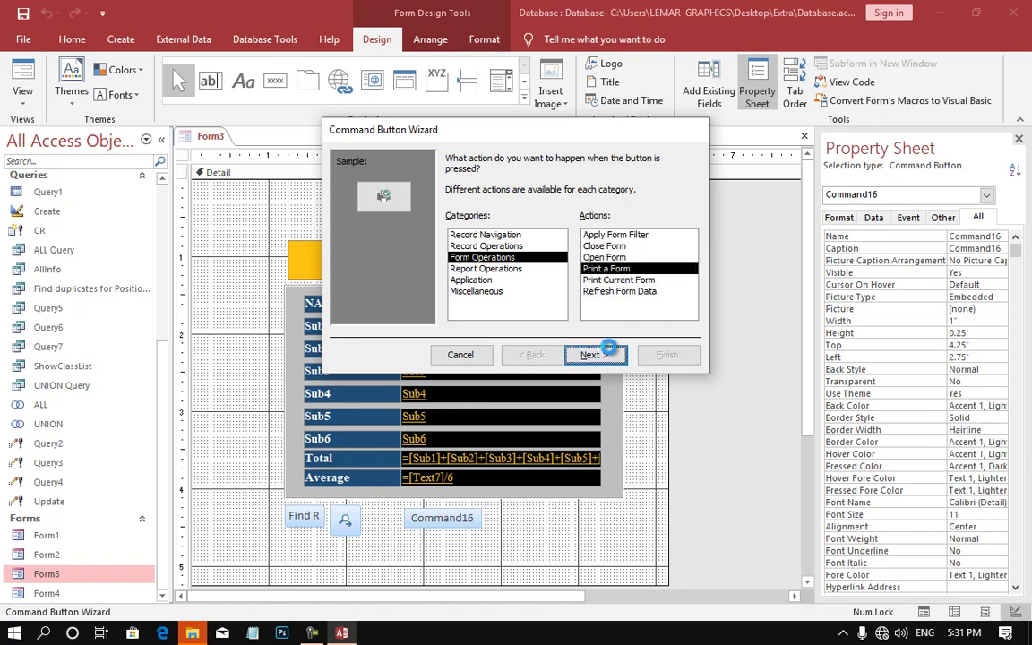
pyautogui.click(609, 351)
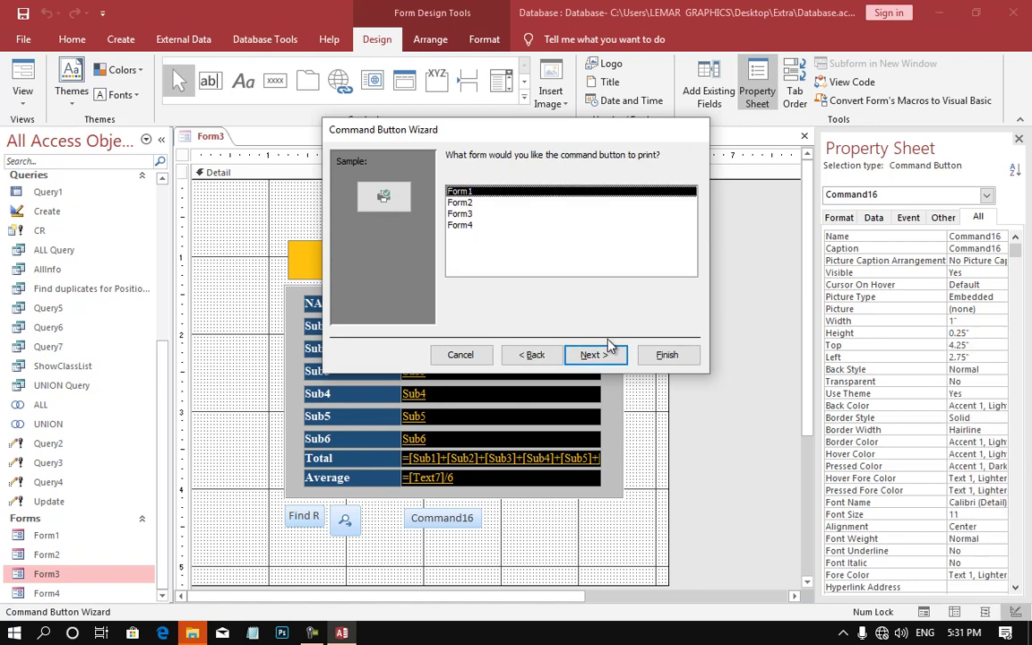
pyautogui.click(480, 227)
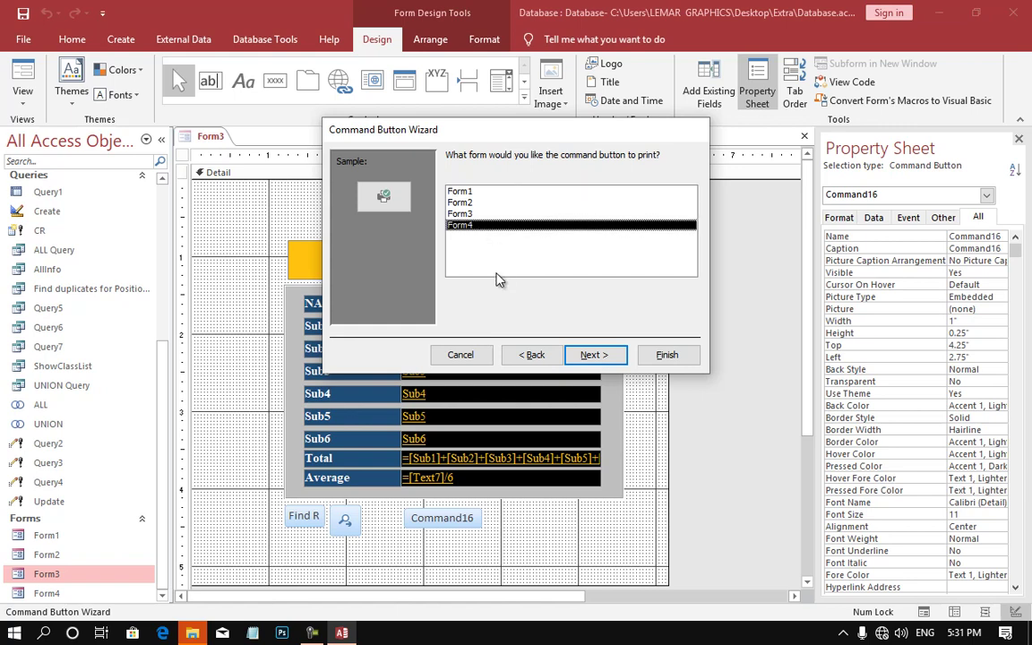
pyautogui.click(591, 353)
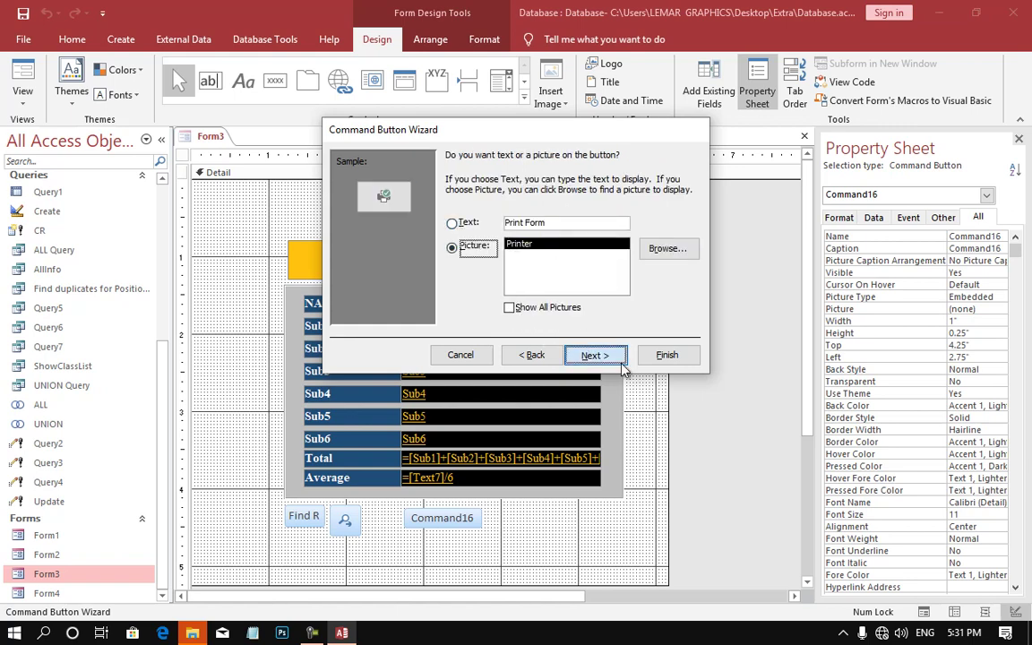
pyautogui.click(594, 354)
pyautogui.click(665, 356)
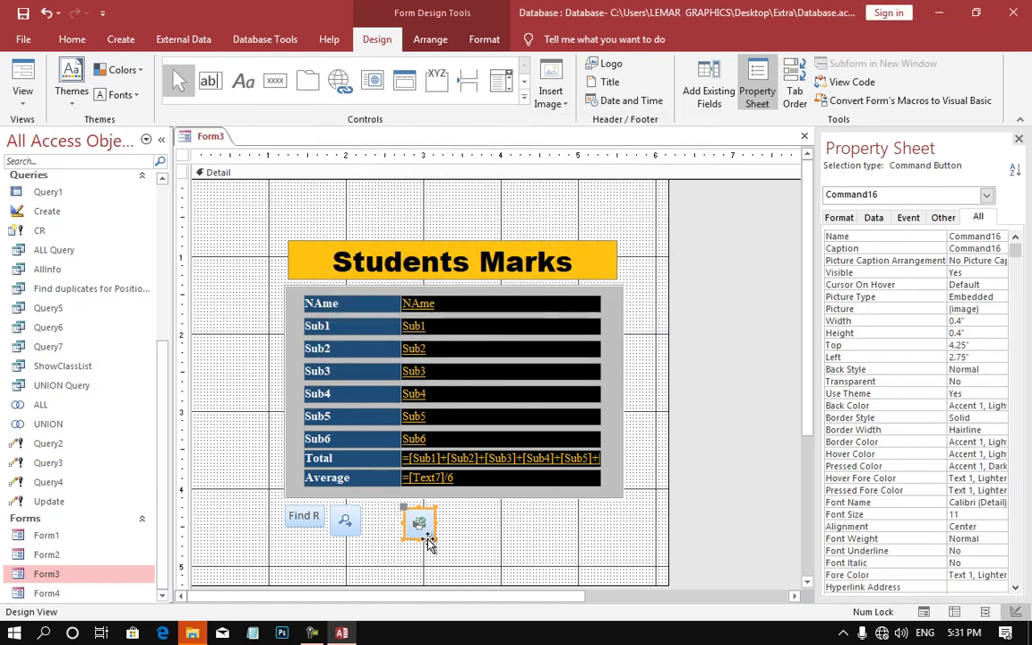
pyautogui.moveTo(428, 541); pyautogui.dragTo(547, 557)
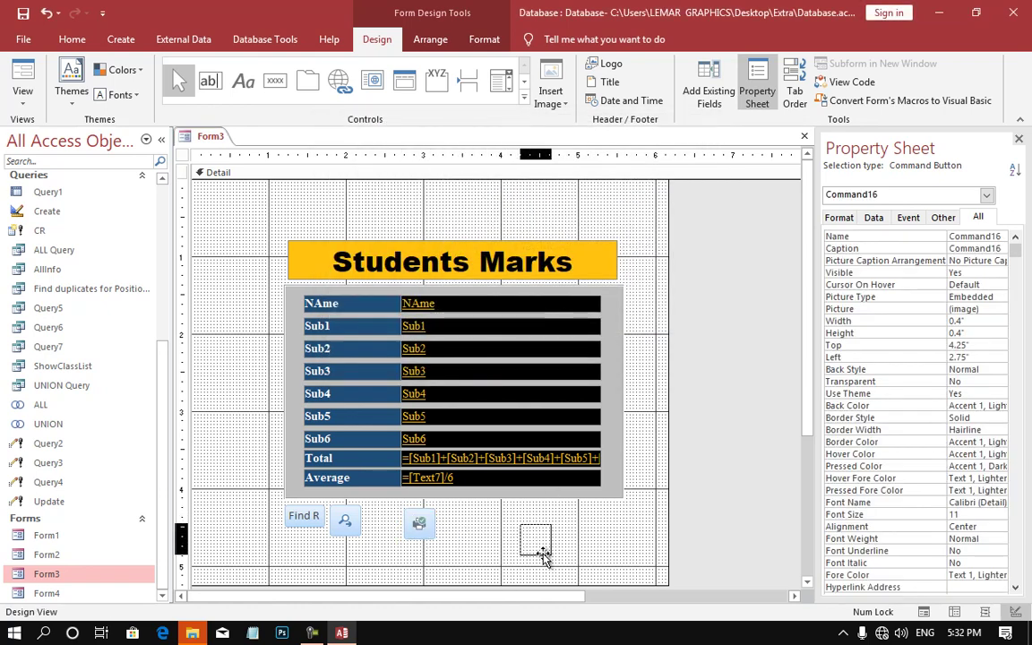
# Step: Test the print button, printing via Microsoft Print to PDF to ggg.pdf on the Desktop
pyautogui.click(13, 70)
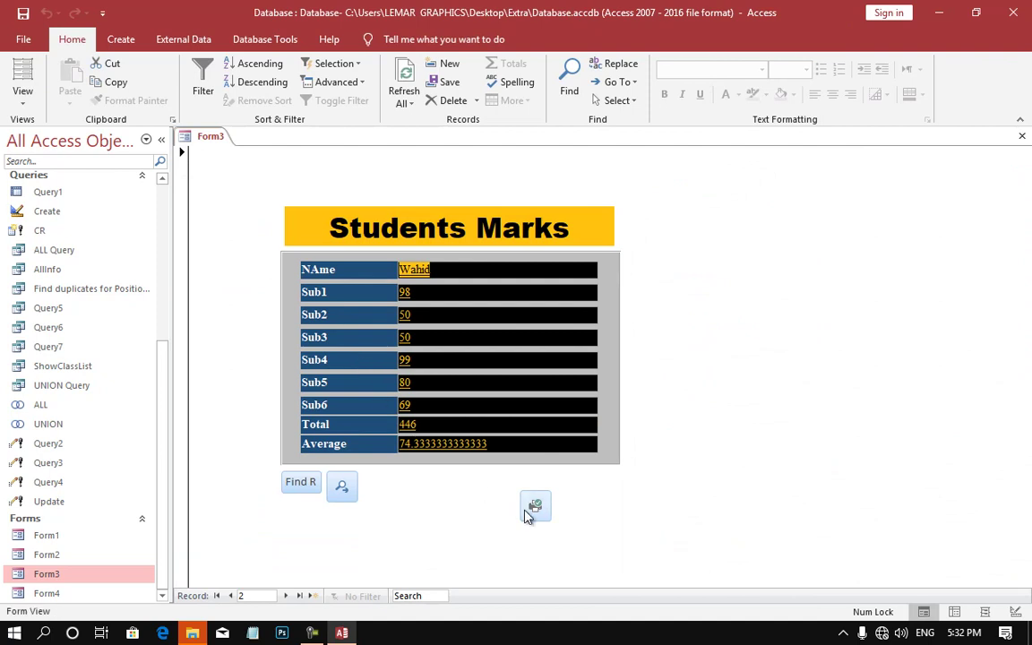
pyautogui.click(535, 509)
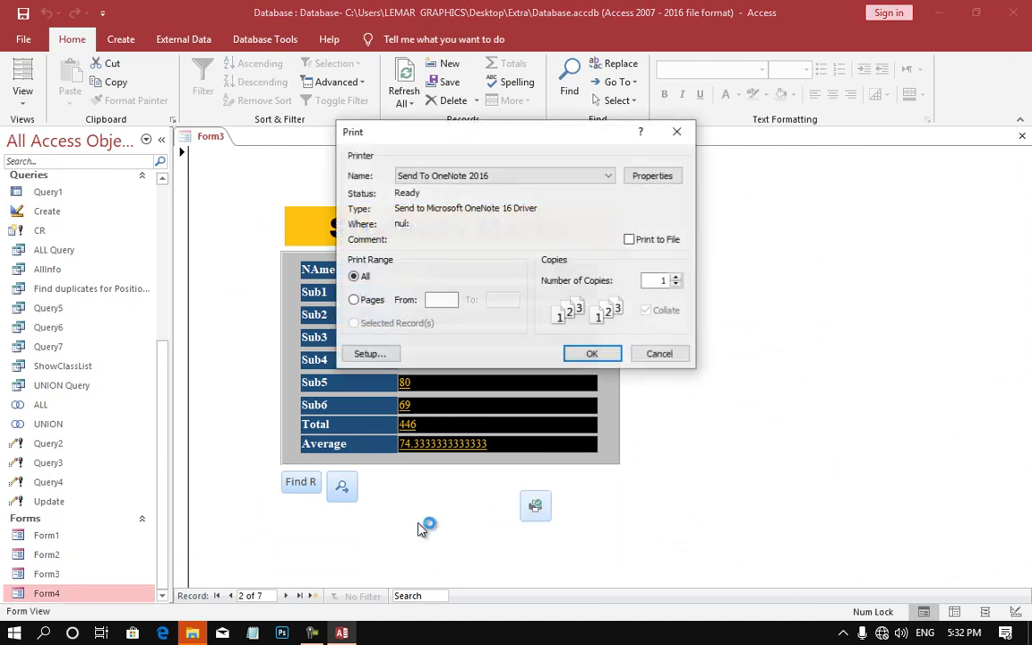
pyautogui.click(436, 174)
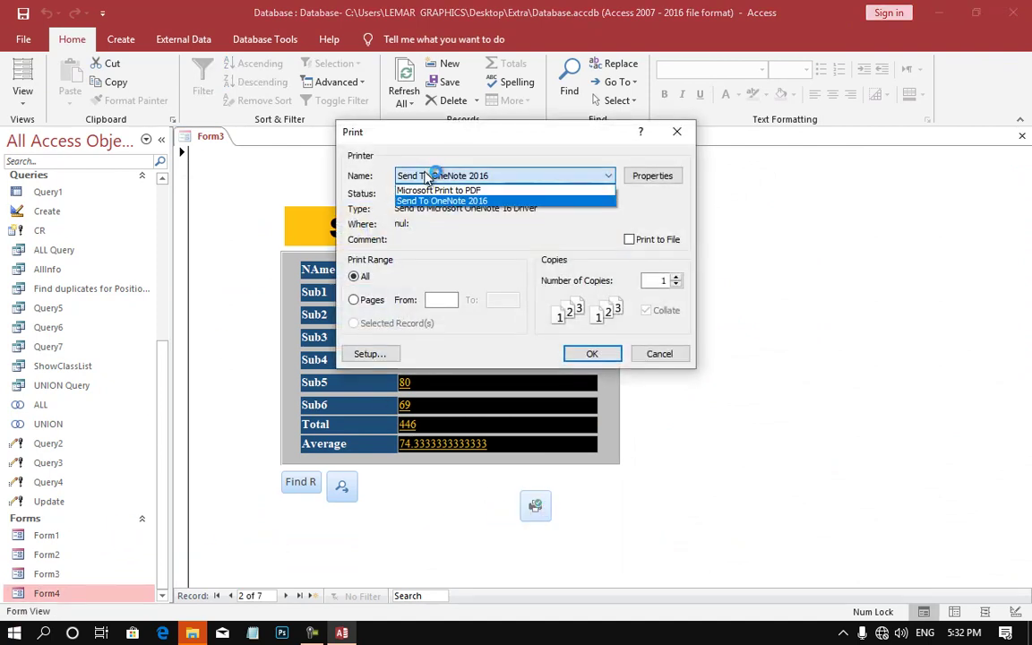
pyautogui.click(458, 186)
pyautogui.click(592, 355)
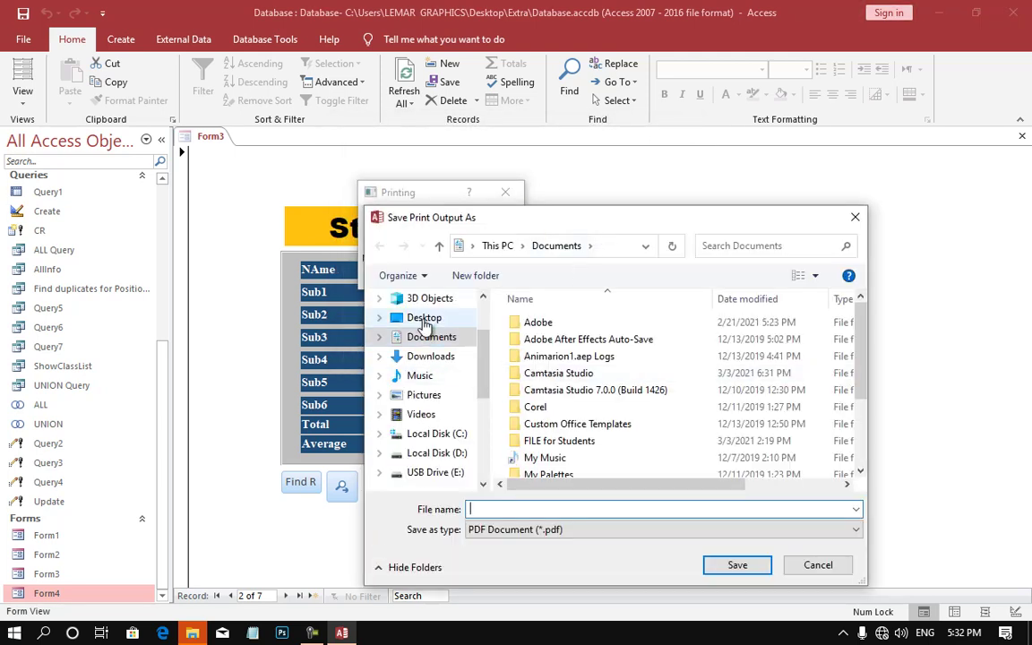
pyautogui.click(421, 318)
pyautogui.write('pdf')
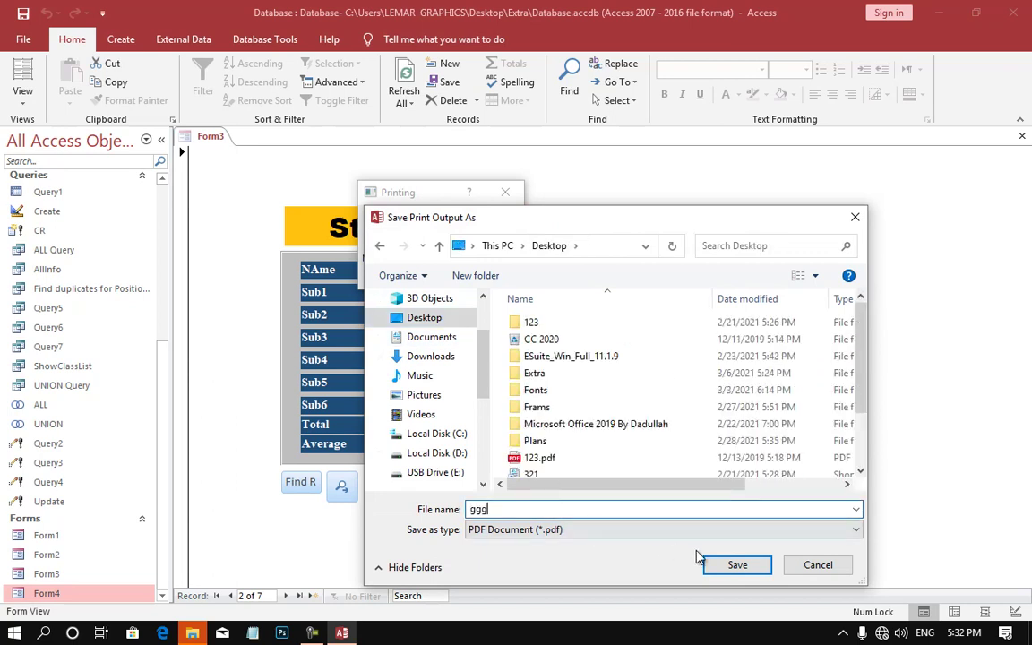
pyautogui.click(747, 564)
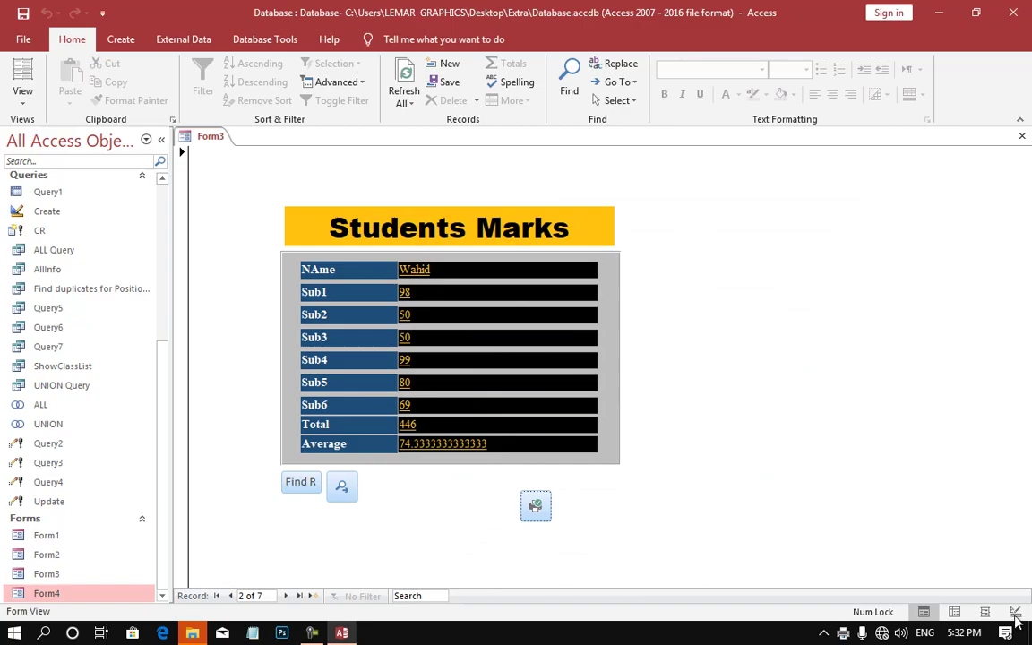
pyautogui.press('super+d')
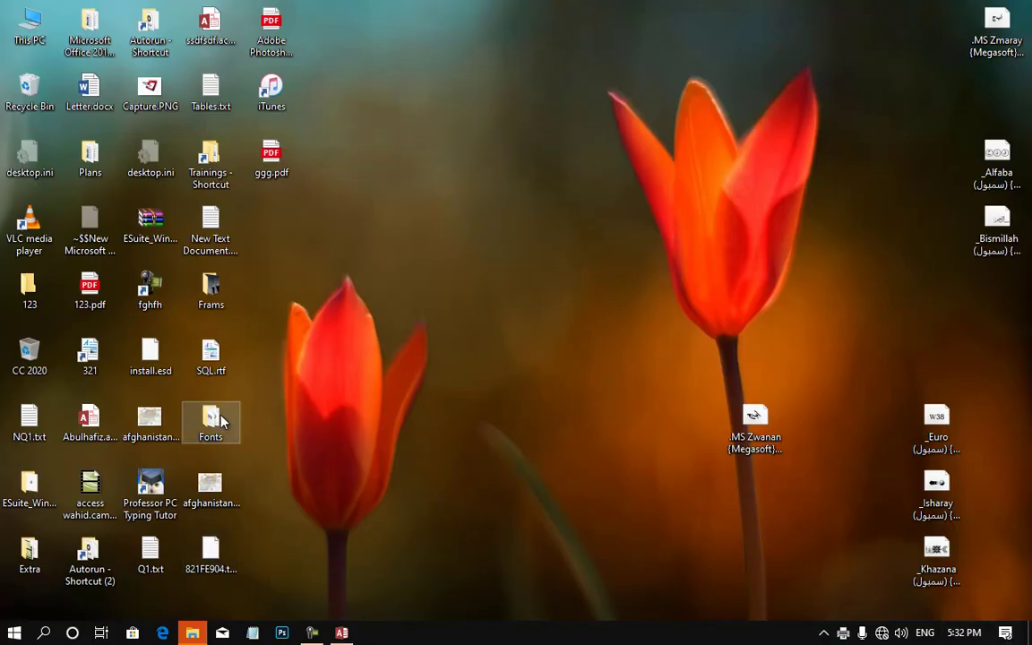
# Step: Open ggg.pdf from the desktop to check the printed form, then return to Access
pyautogui.click(270, 150)
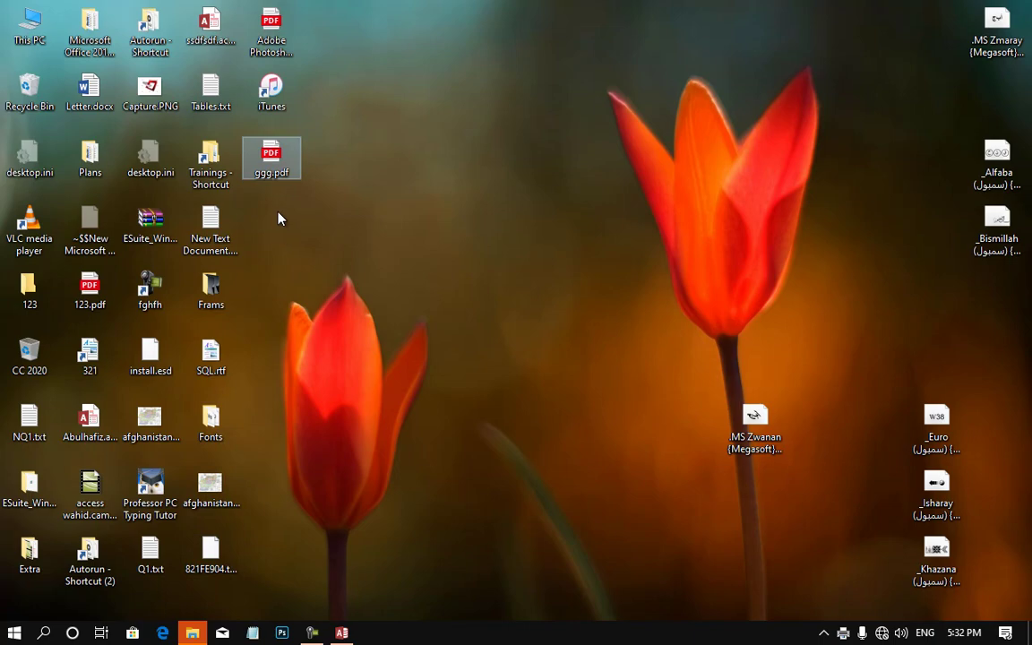
pyautogui.rightClick(279, 154)
pyautogui.click(313, 167)
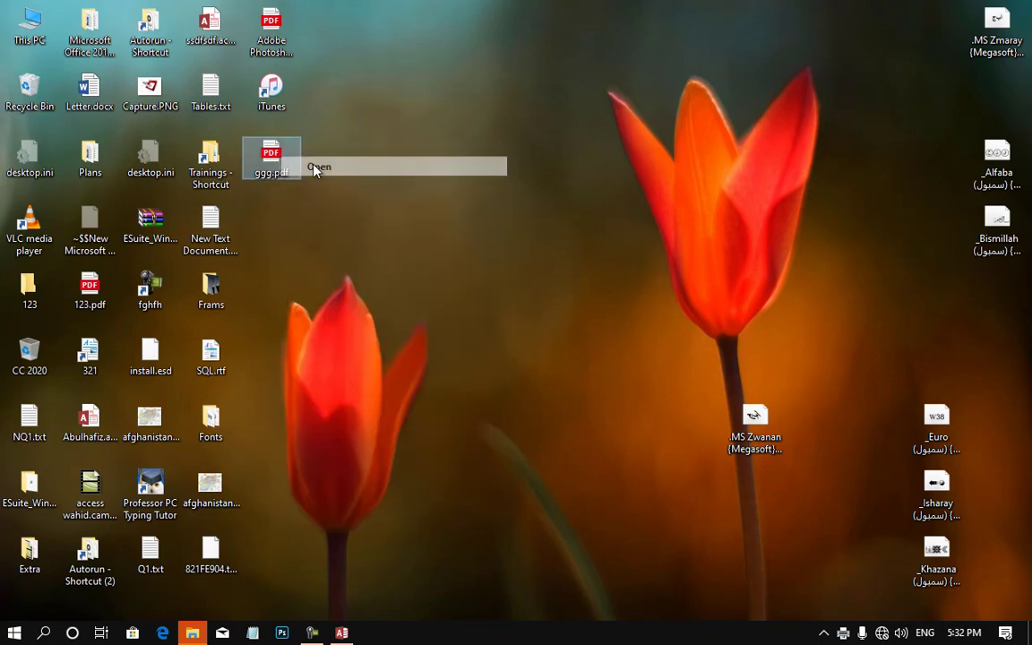
pyautogui.click(346, 634)
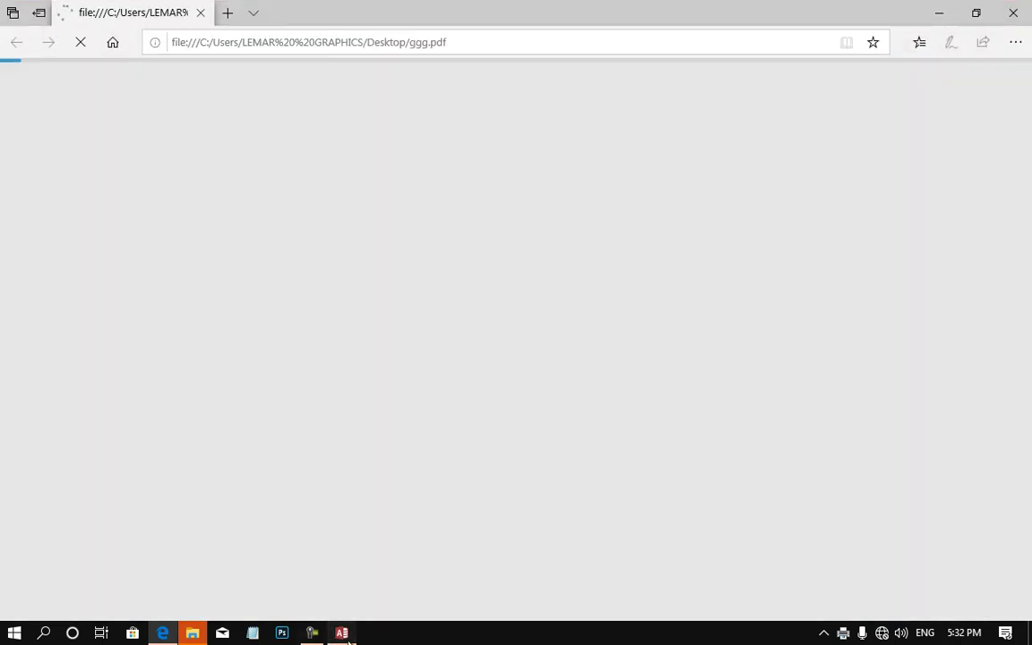
# Step: Switch Form3 to Design View and place a new command button below the marks table
pyautogui.click(341, 632)
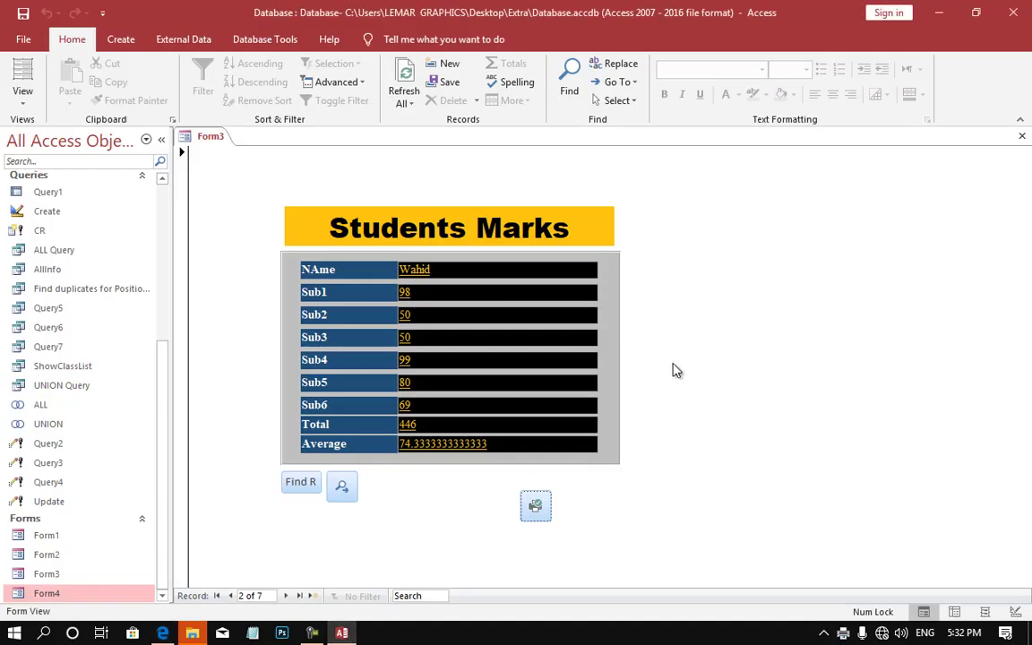
pyautogui.rightClick(698, 358)
pyautogui.click(730, 401)
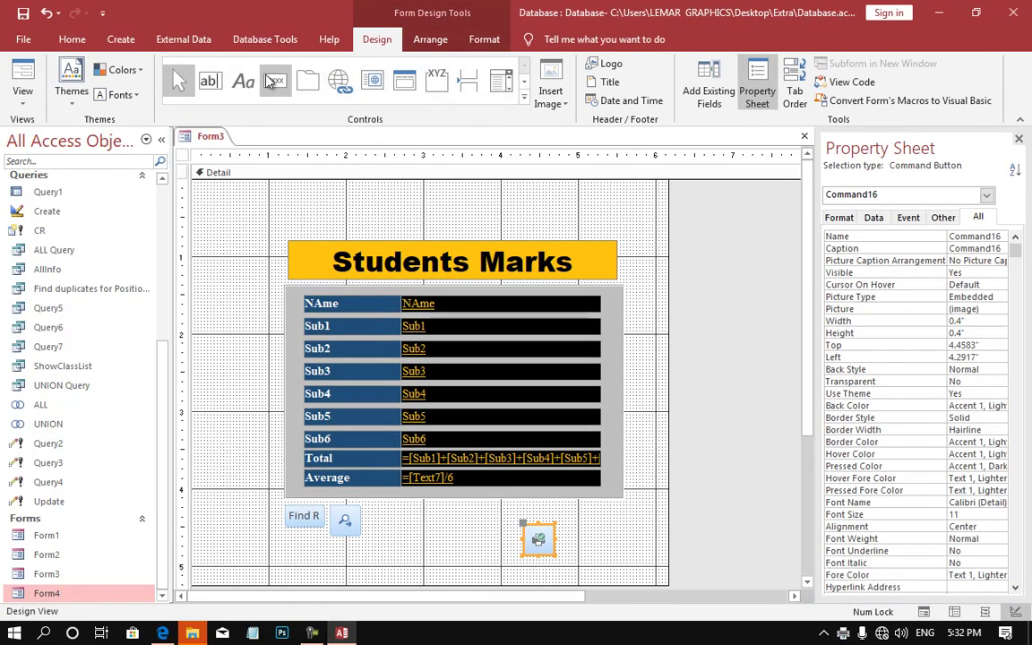
pyautogui.click(275, 81)
pyautogui.click(417, 545)
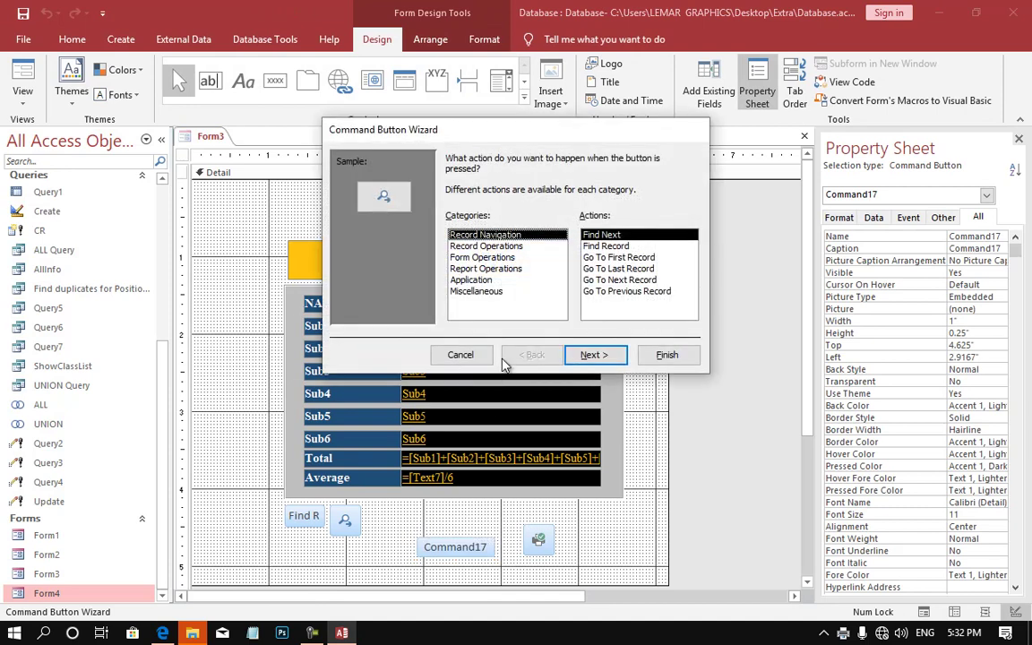
# Step: Set the button to Record Navigation > Go To Next Record with the Go To Next picture
pyautogui.click(485, 270)
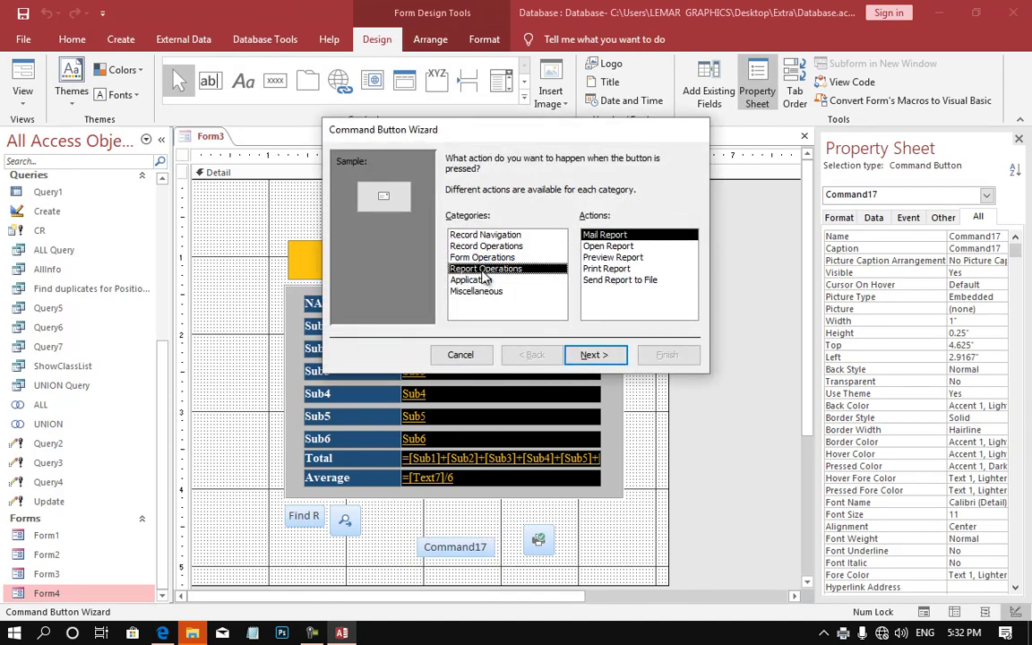
pyautogui.click(631, 247)
pyautogui.click(628, 258)
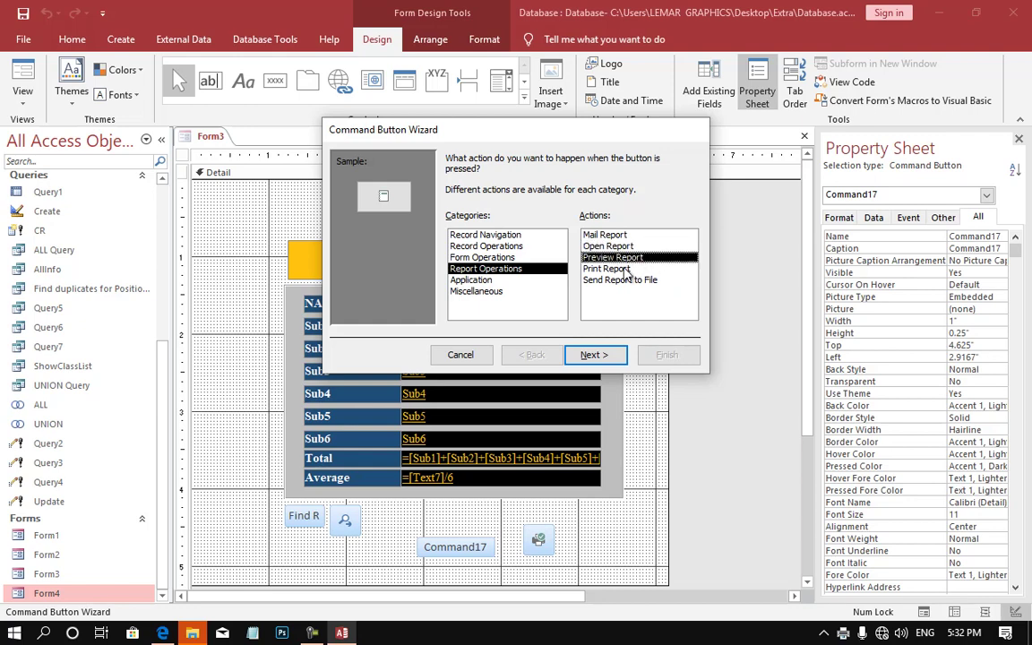
pyautogui.click(619, 270)
pyautogui.click(630, 281)
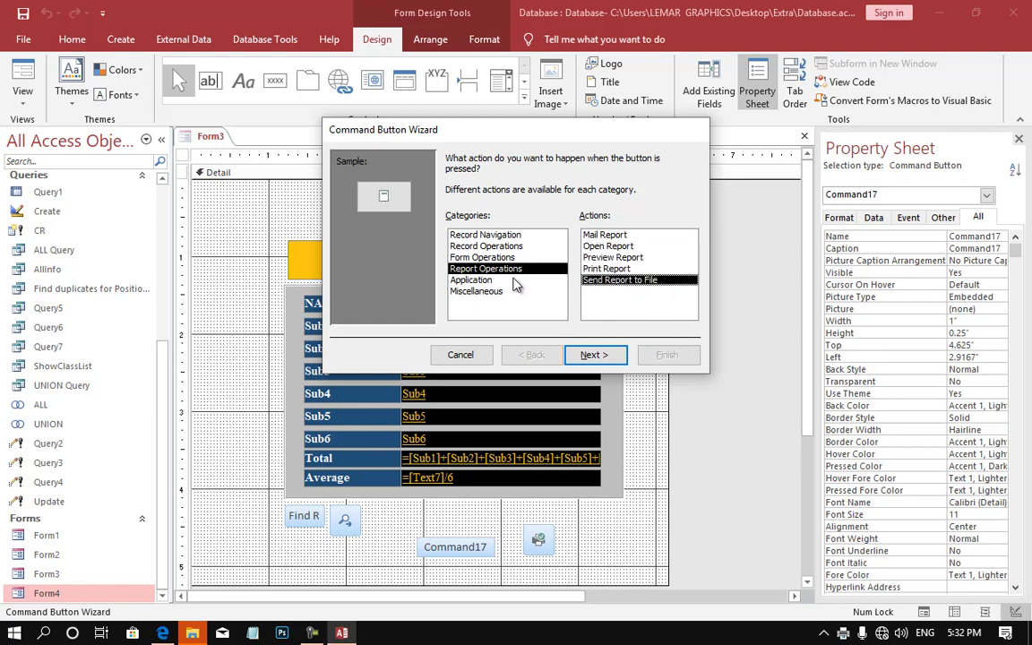
pyautogui.click(471, 279)
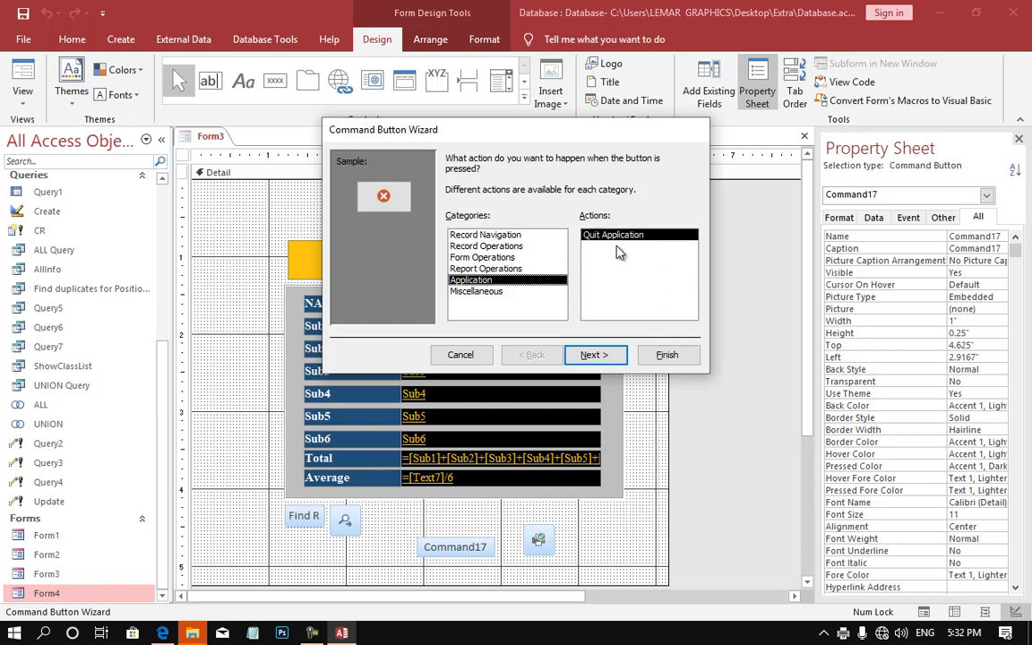
pyautogui.click(502, 292)
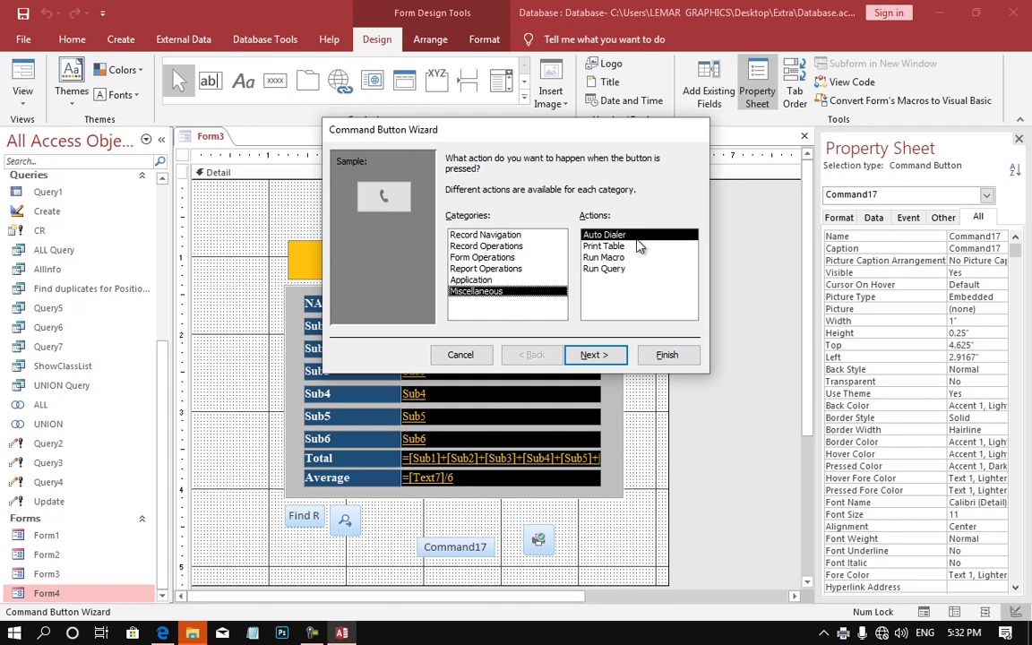
pyautogui.click(642, 246)
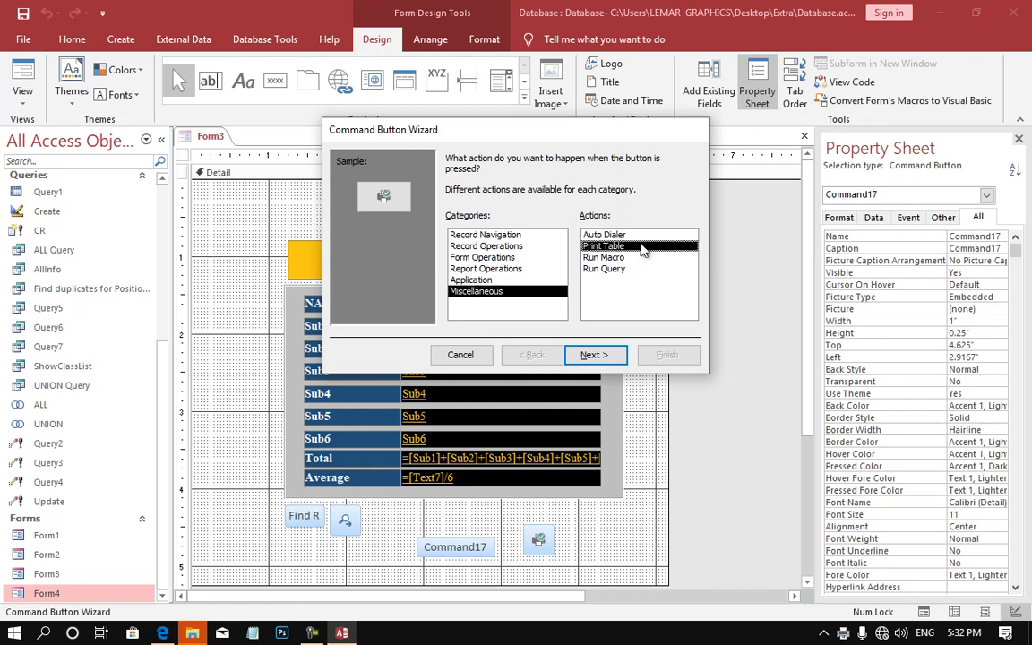
pyautogui.click(632, 269)
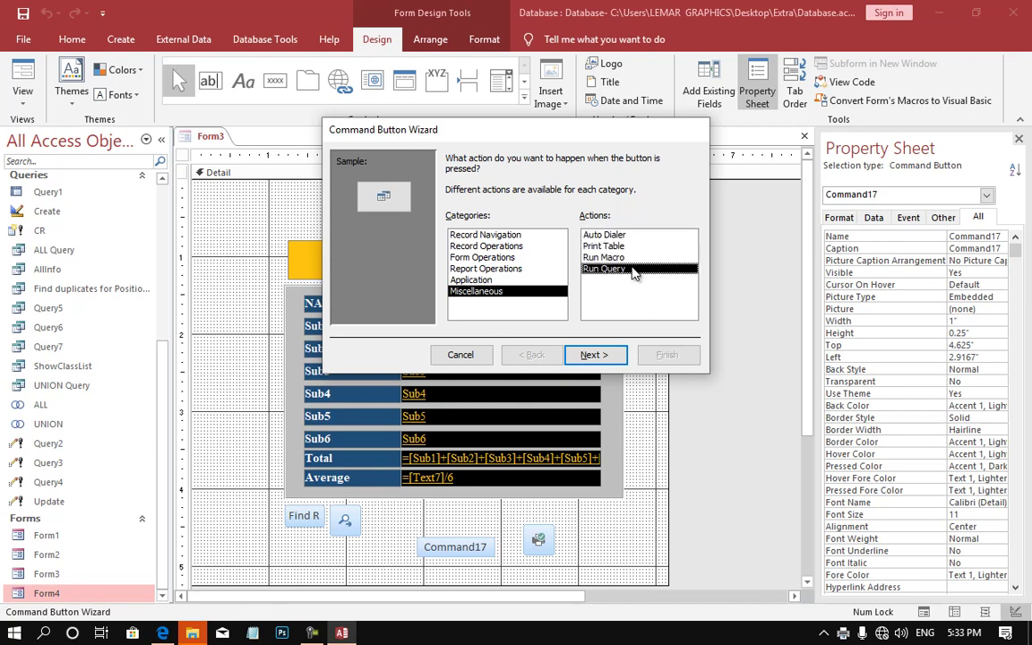
pyautogui.click(643, 259)
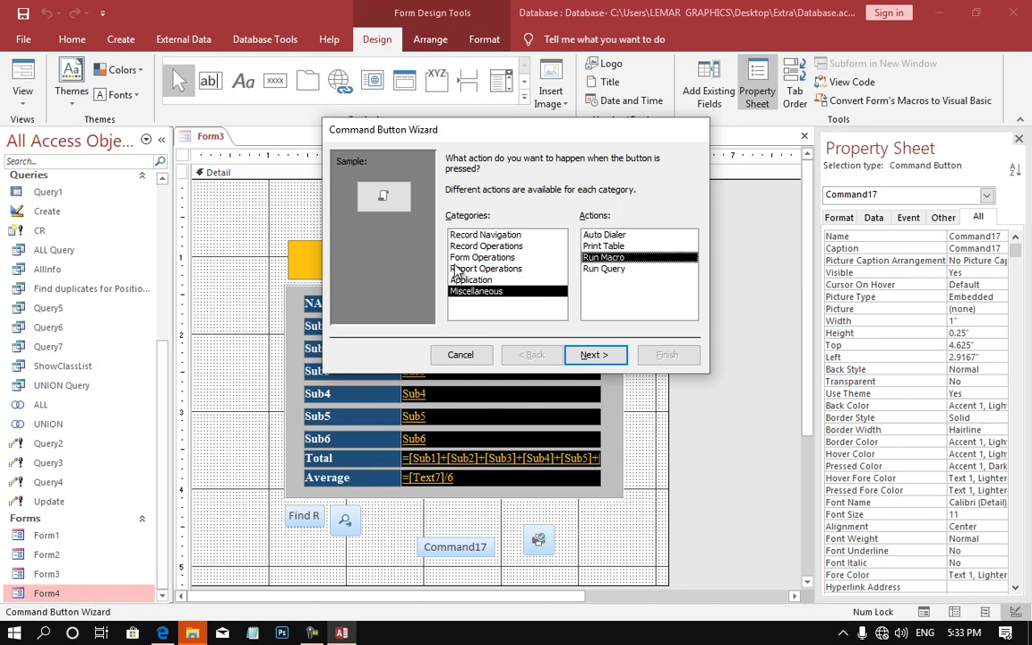
pyautogui.click(489, 234)
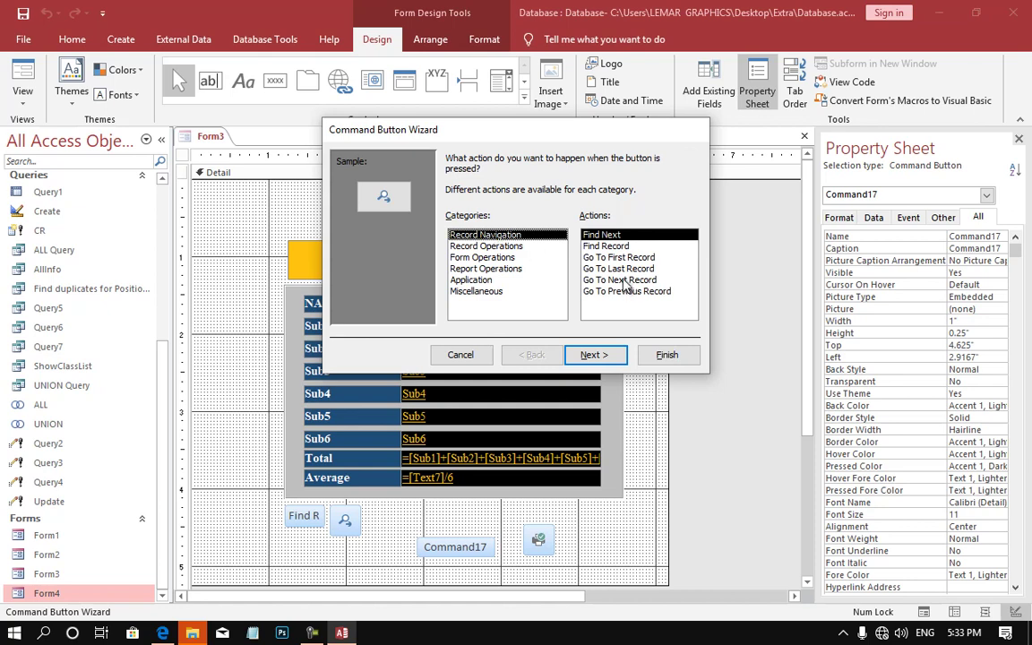
pyautogui.click(619, 279)
pyautogui.click(595, 355)
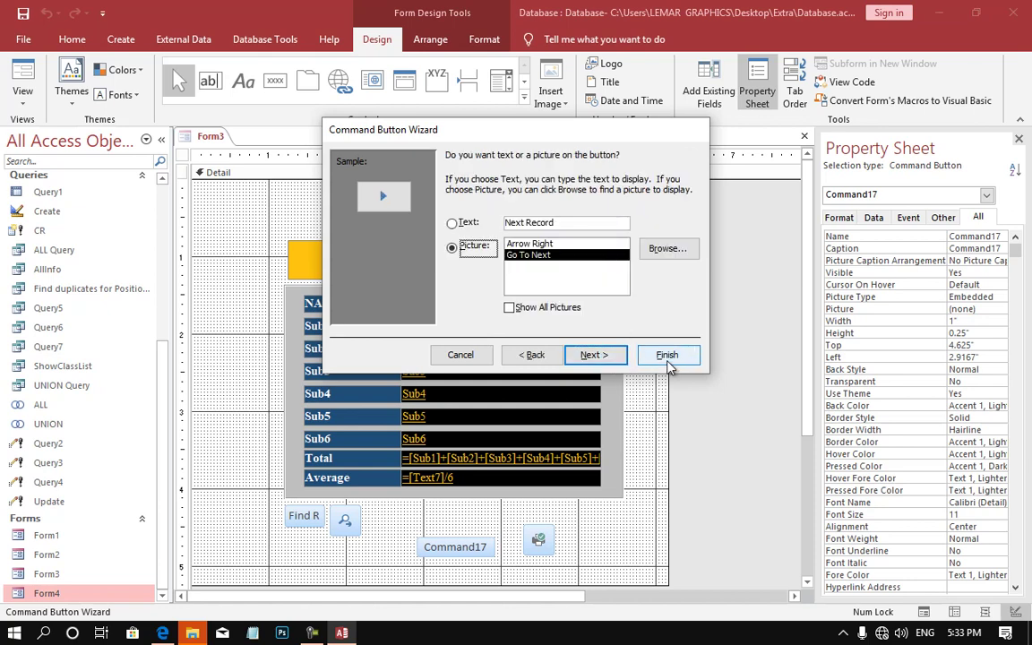
pyautogui.click(666, 358)
# Step: Test the arrow button in Form View, advancing to record 4, then return to Design View
pyautogui.click(20, 90)
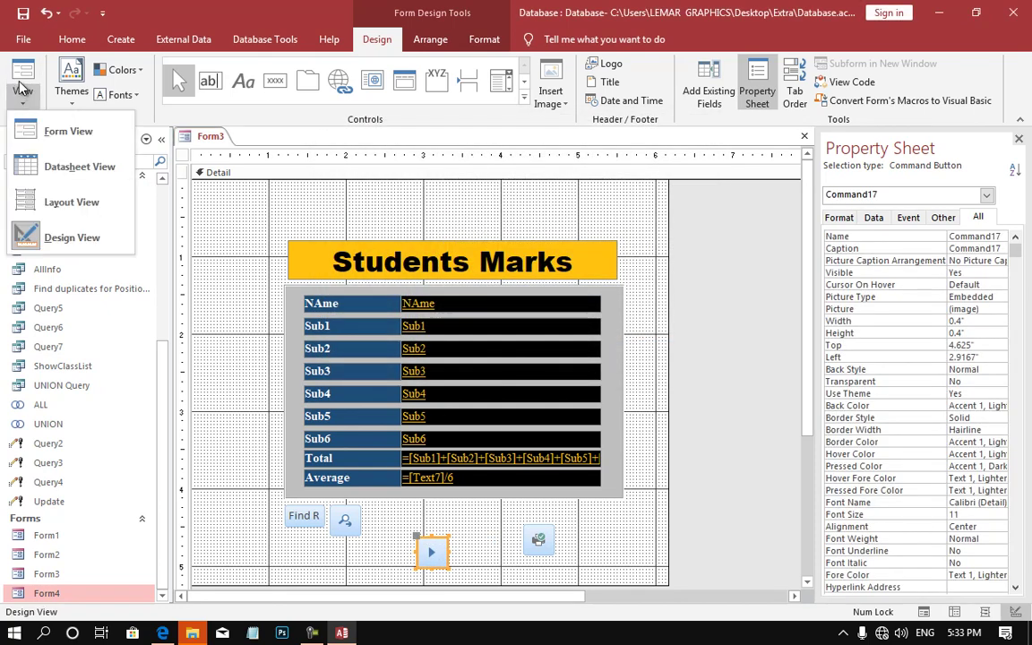
pyautogui.click(68, 130)
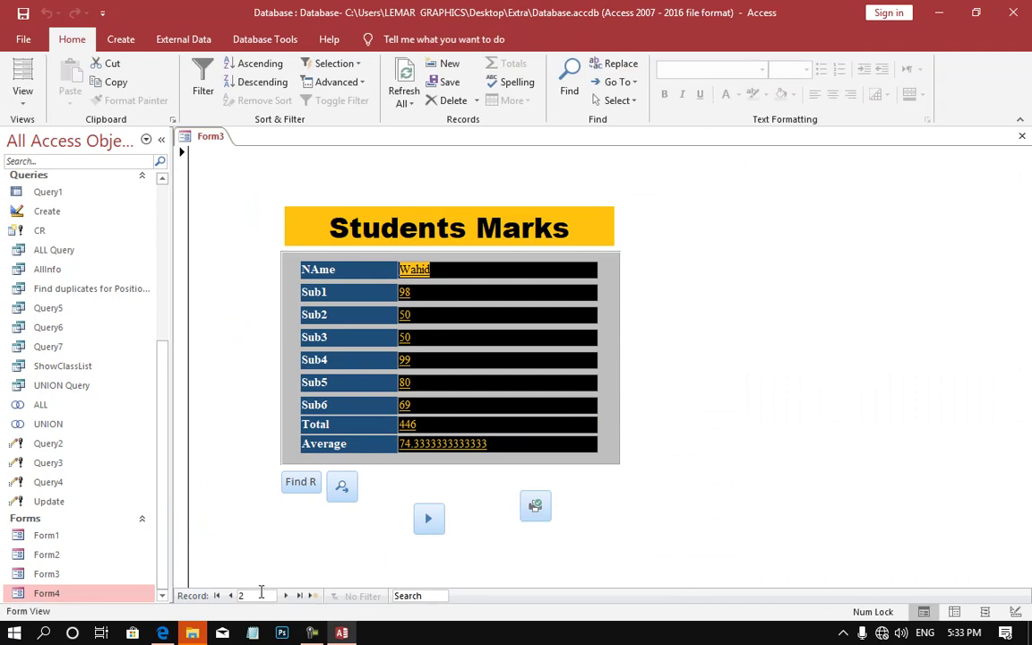
pyautogui.click(429, 518)
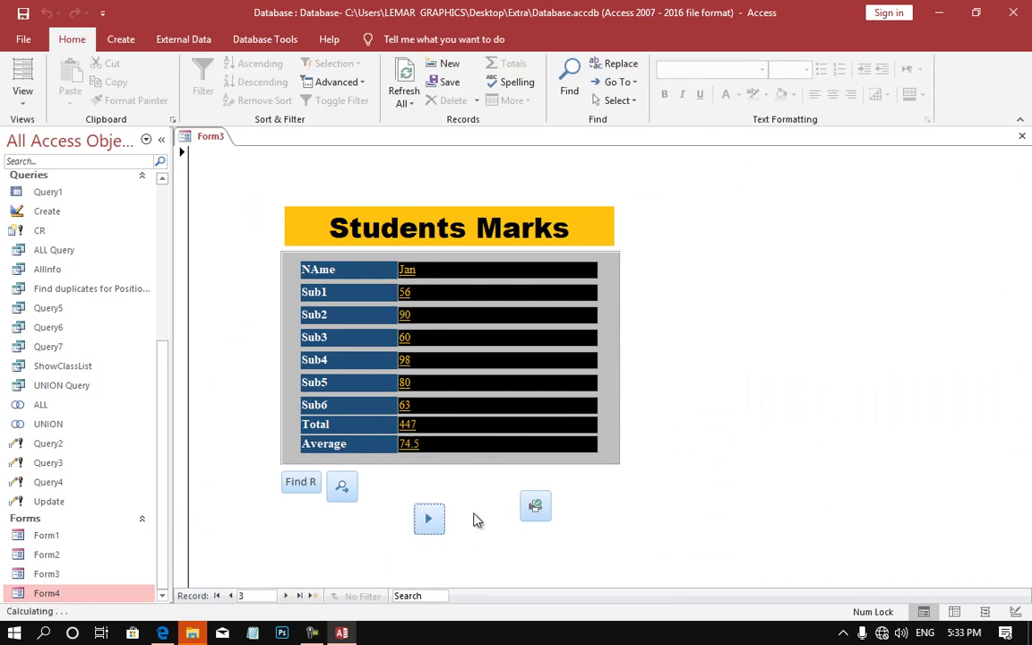
pyautogui.click(427, 519)
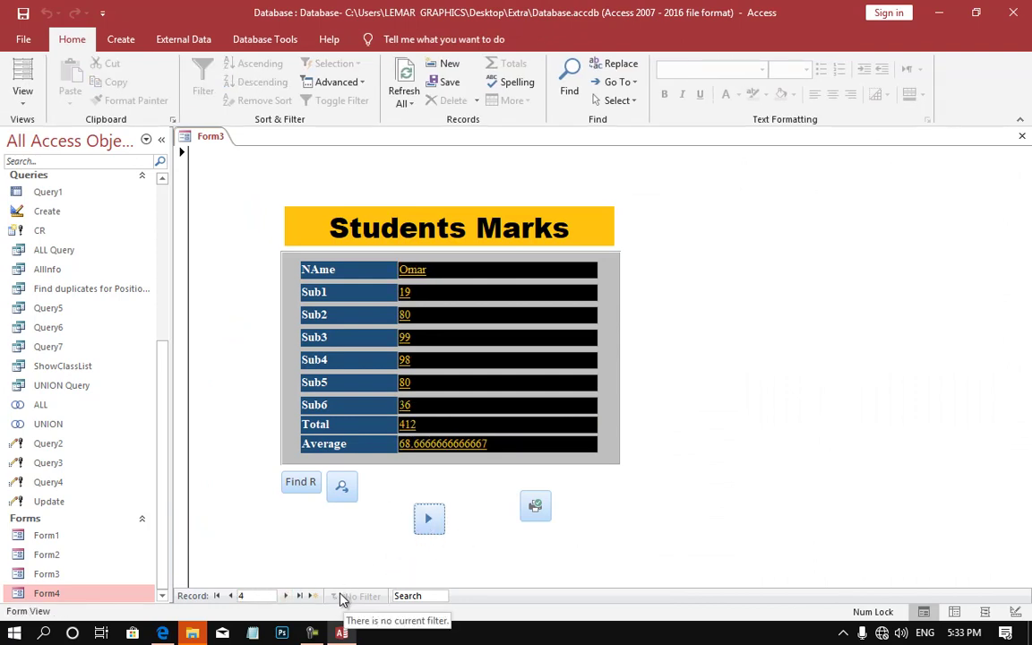
pyautogui.rightClick(743, 520)
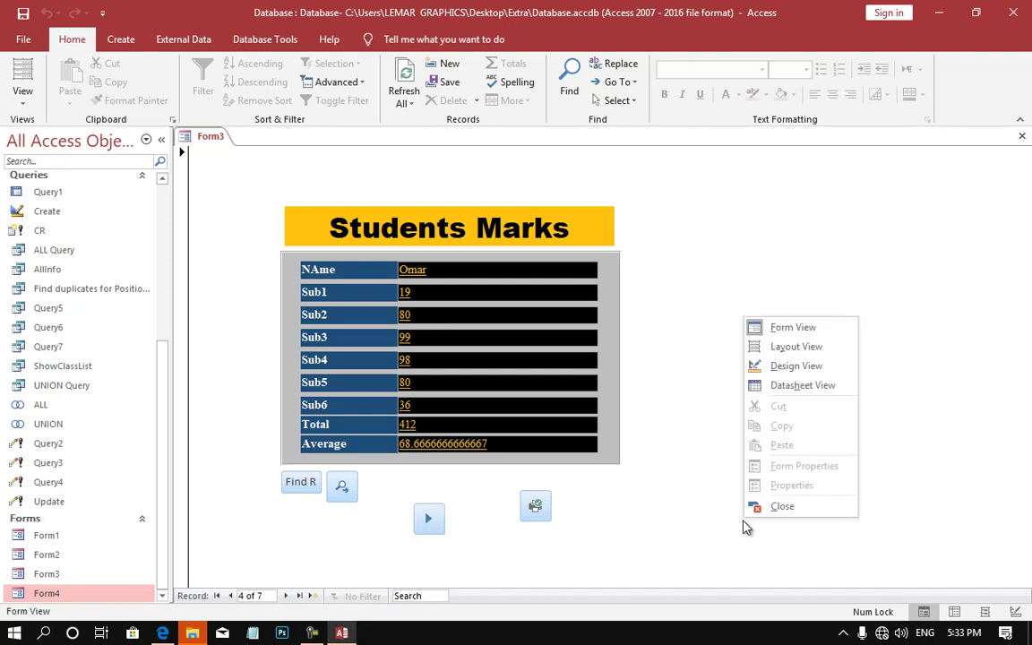
pyautogui.click(790, 369)
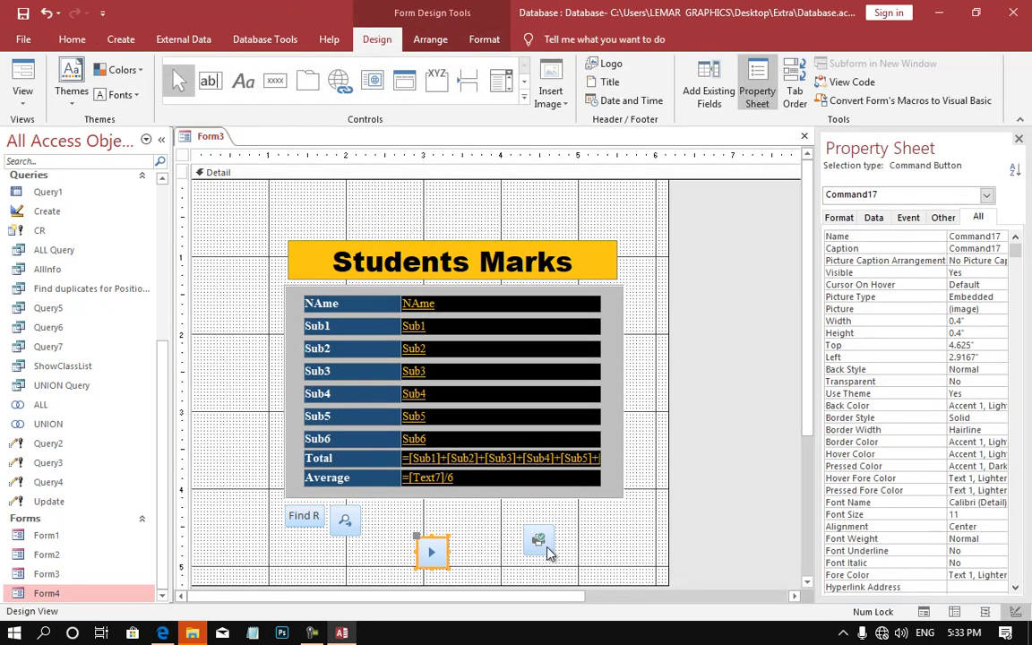
# Step: Give all four buttons a rounded Quick Style and #FFC20E yellow shape fill
pyautogui.moveTo(601, 574); pyautogui.dragTo(256, 501)
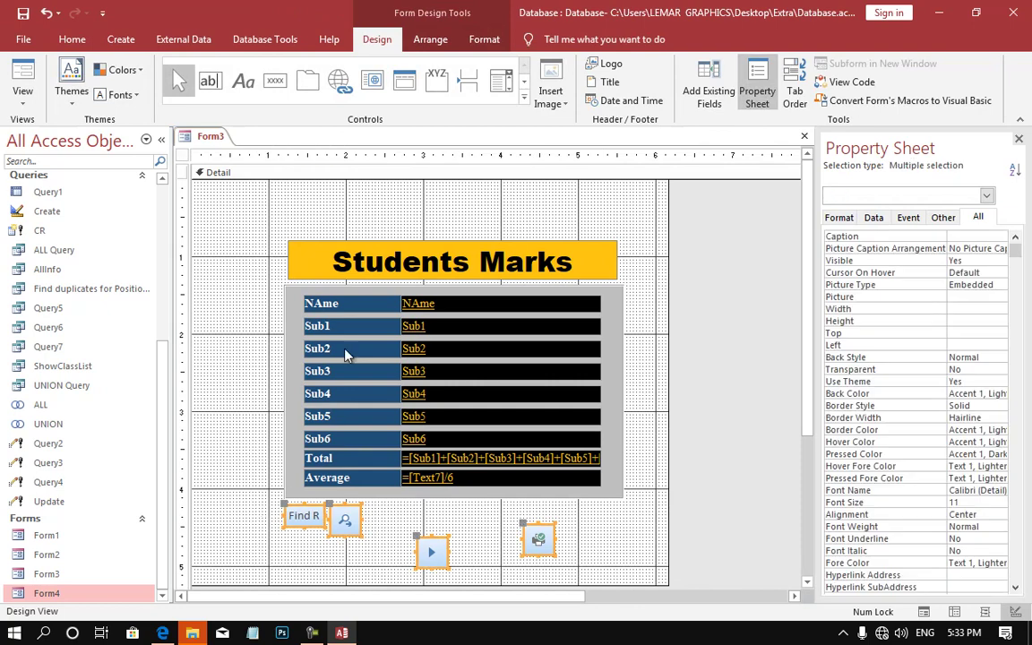
pyautogui.click(484, 39)
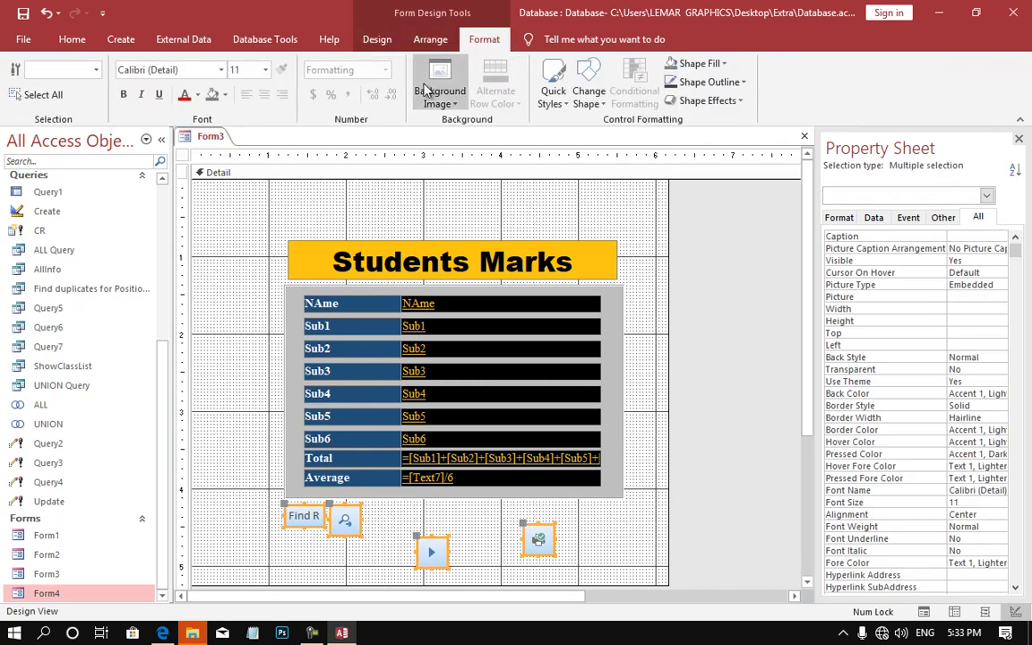
pyautogui.click(588, 97)
pyautogui.click(588, 166)
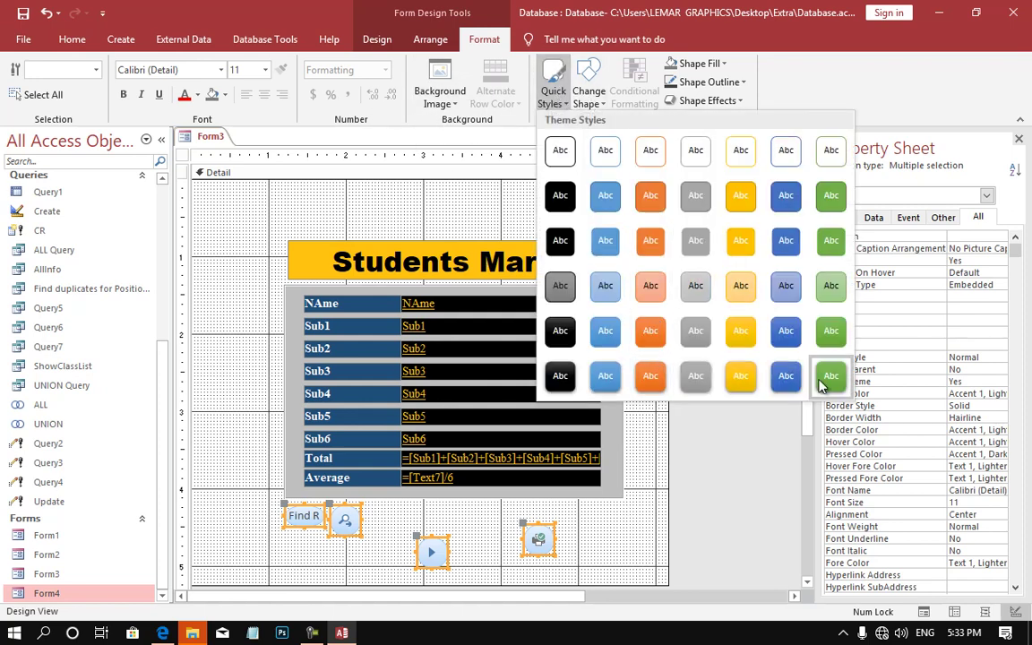
pyautogui.click(824, 381)
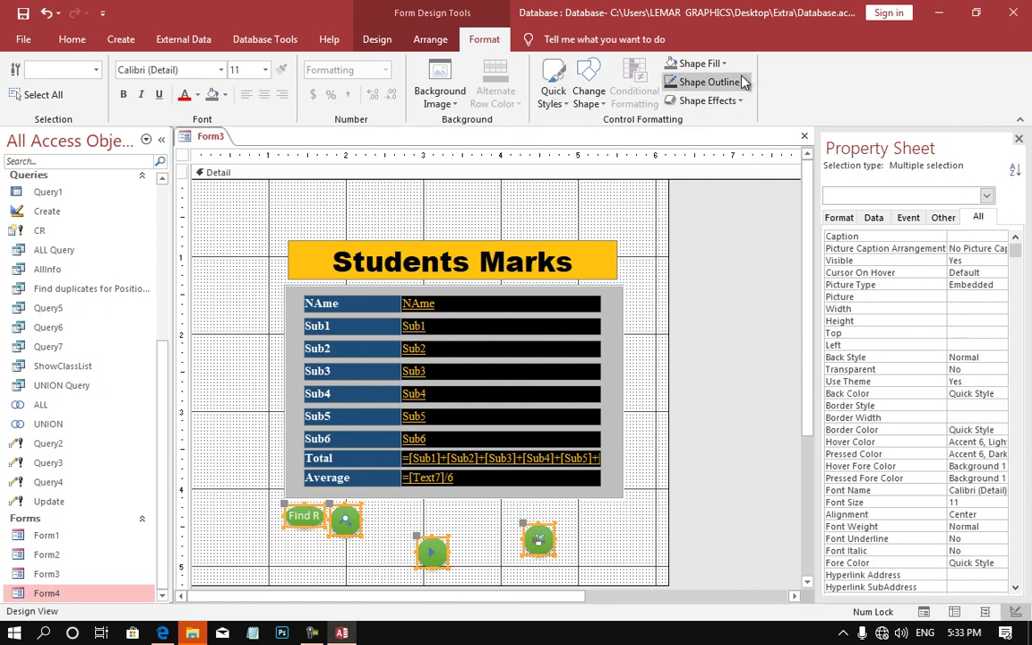
pyautogui.click(707, 64)
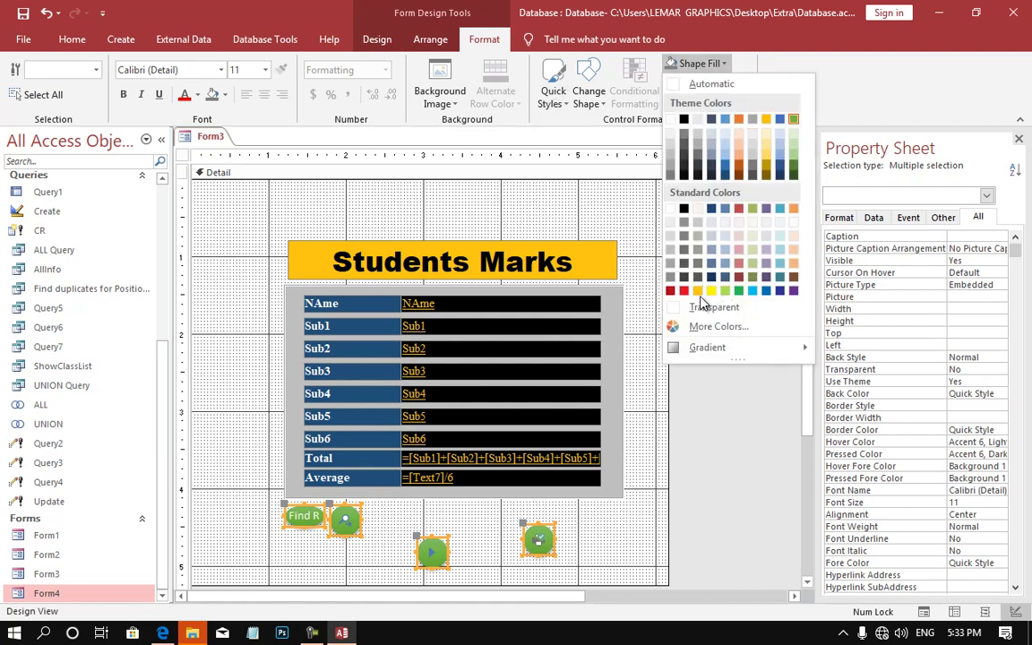
pyautogui.click(702, 291)
# Step: Move the print and next-record buttons up into line with the other buttons
pyautogui.click(569, 551)
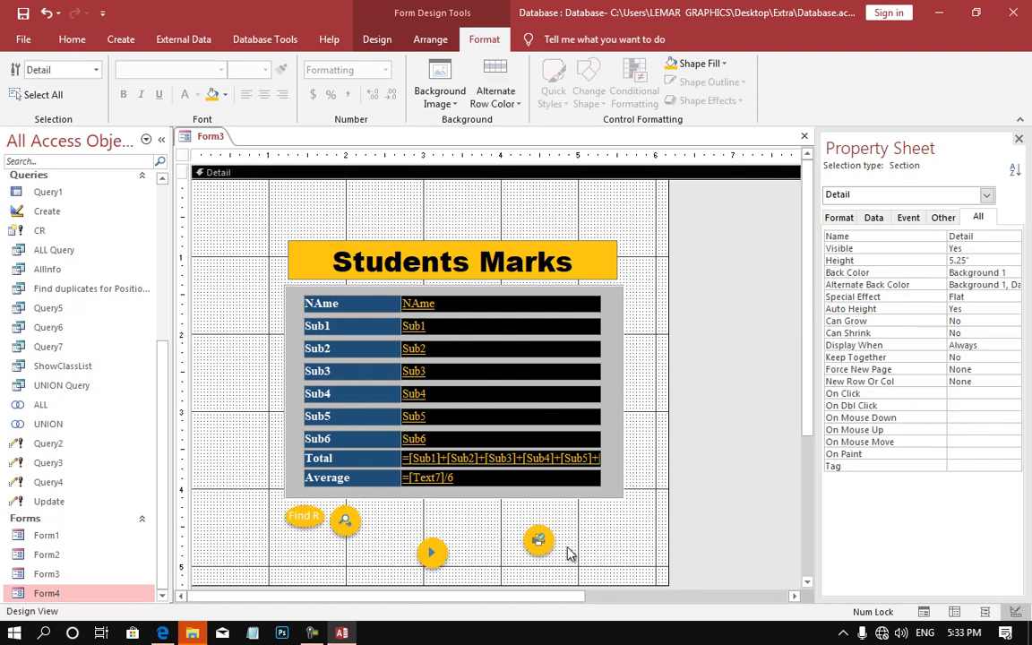
pyautogui.click(537, 535)
pyautogui.moveTo(537, 535); pyautogui.dragTo(524, 516)
pyautogui.moveTo(430, 553); pyautogui.dragTo(463, 510)
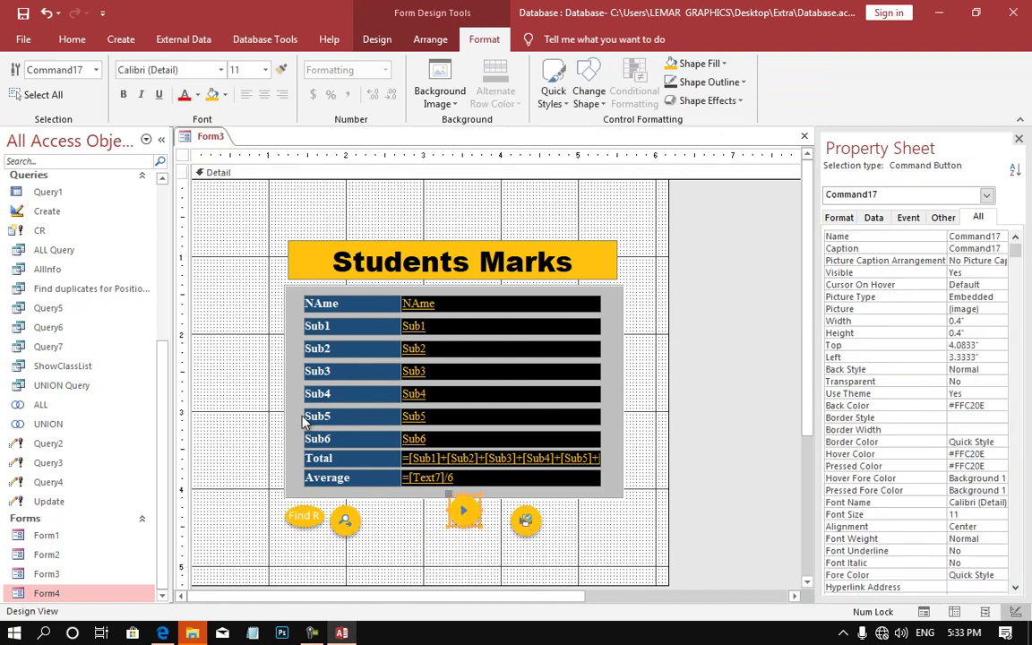
pyautogui.click(377, 40)
# Step: Switch Form3 to Form View to display the records with the yellow round buttons
pyautogui.click(22, 79)
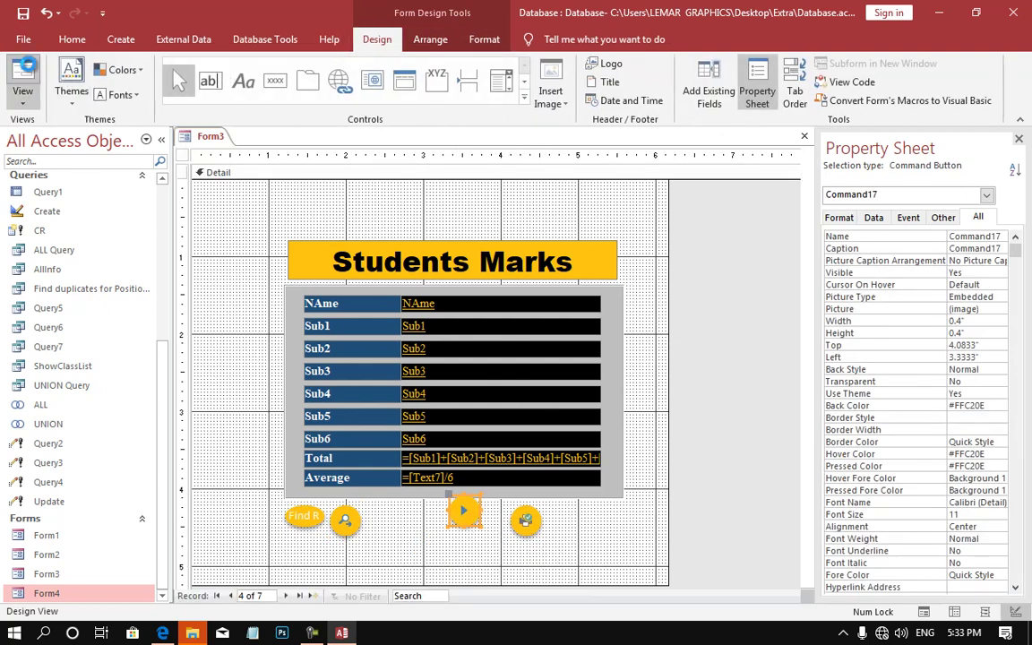